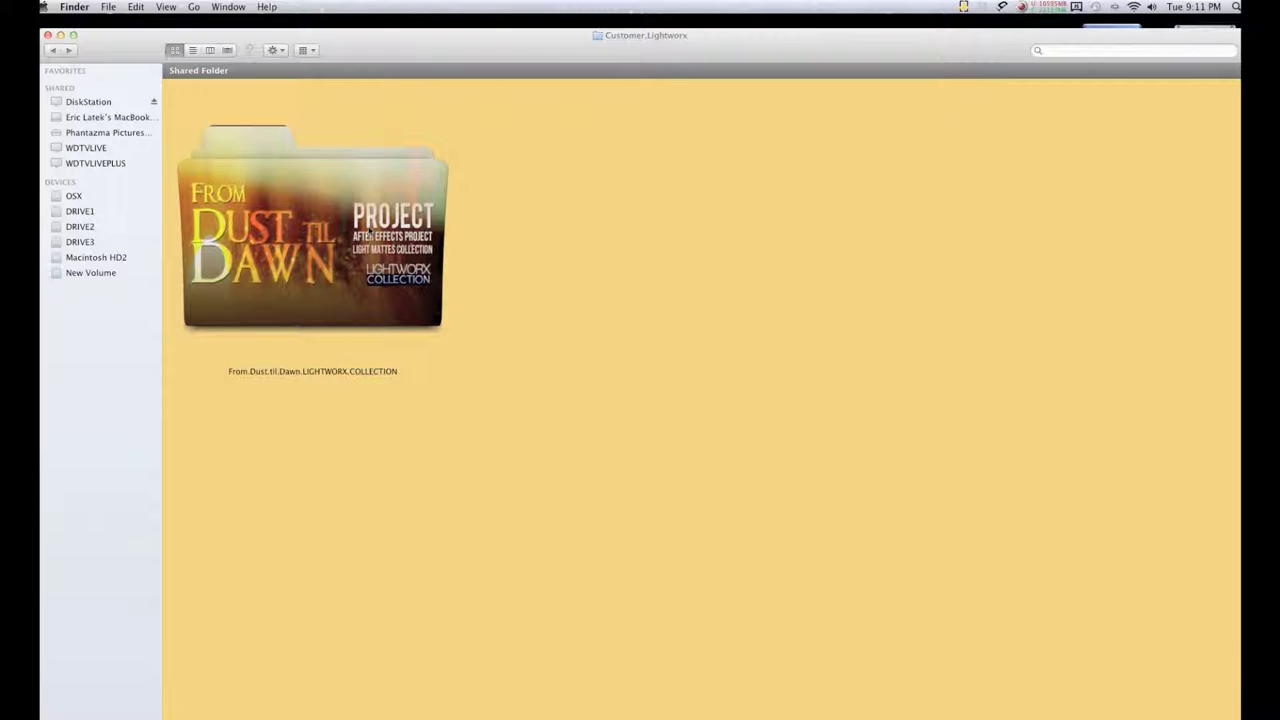
Open the From.Dust.til.Dawn.LIGHTWORX.COLLECTION folder and preview Thank.You.INFO.pdf.
double_click(332, 209)
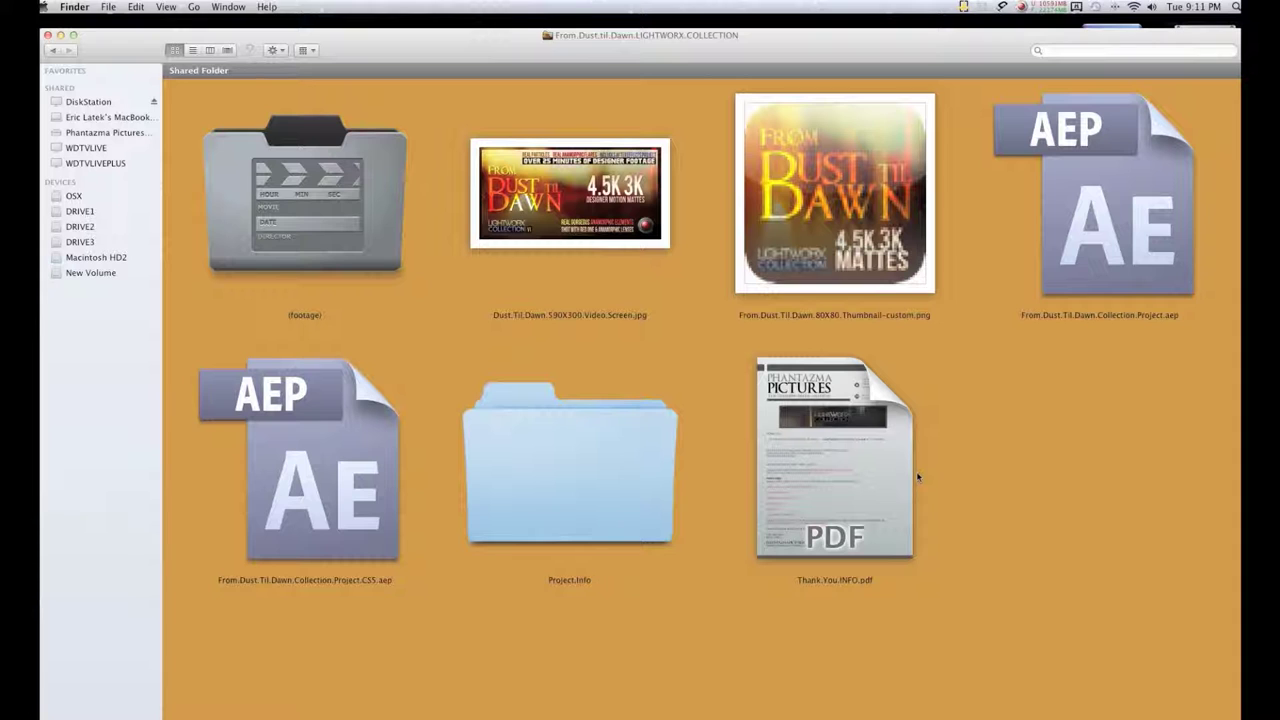
click(862, 446)
key(space)
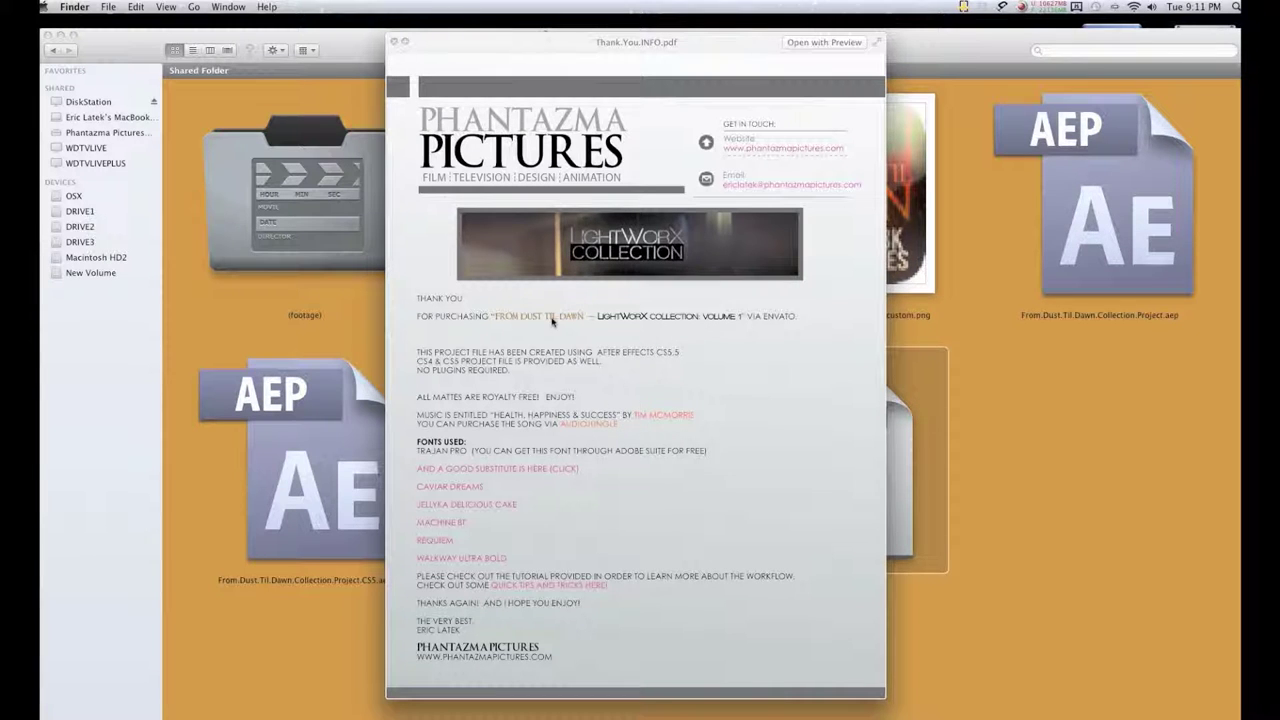
key(space)
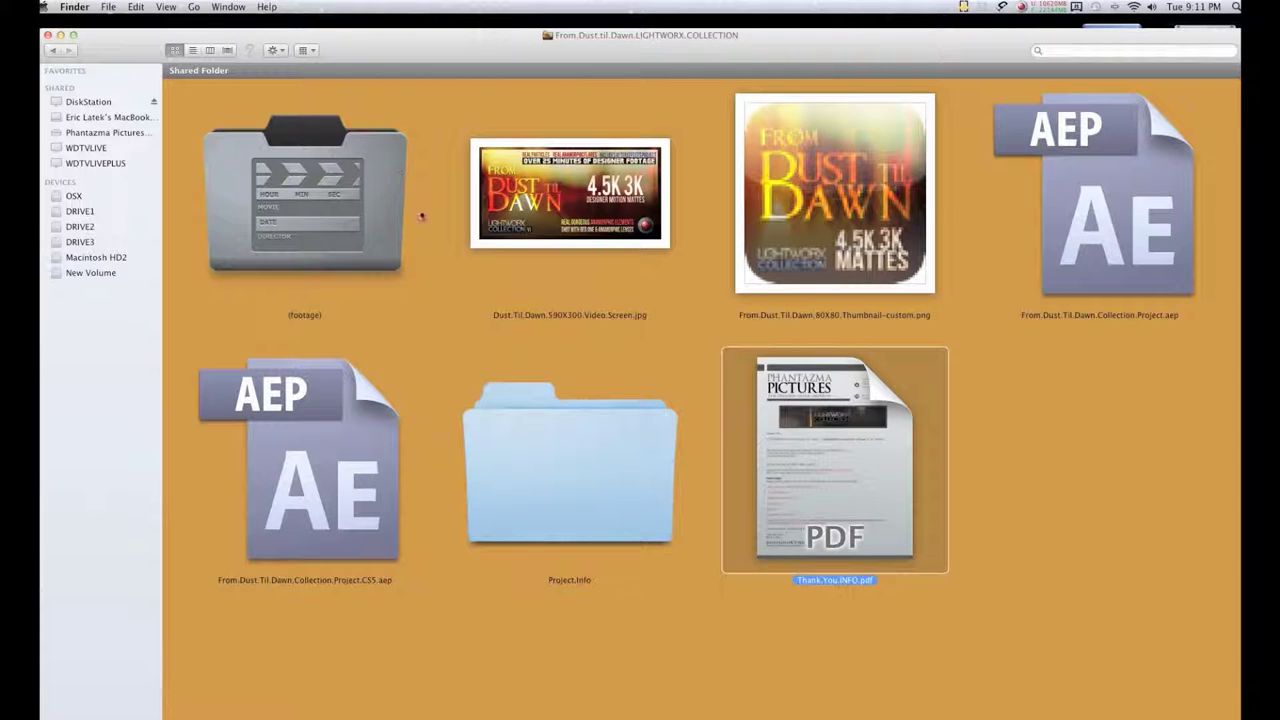
double_click(532, 429)
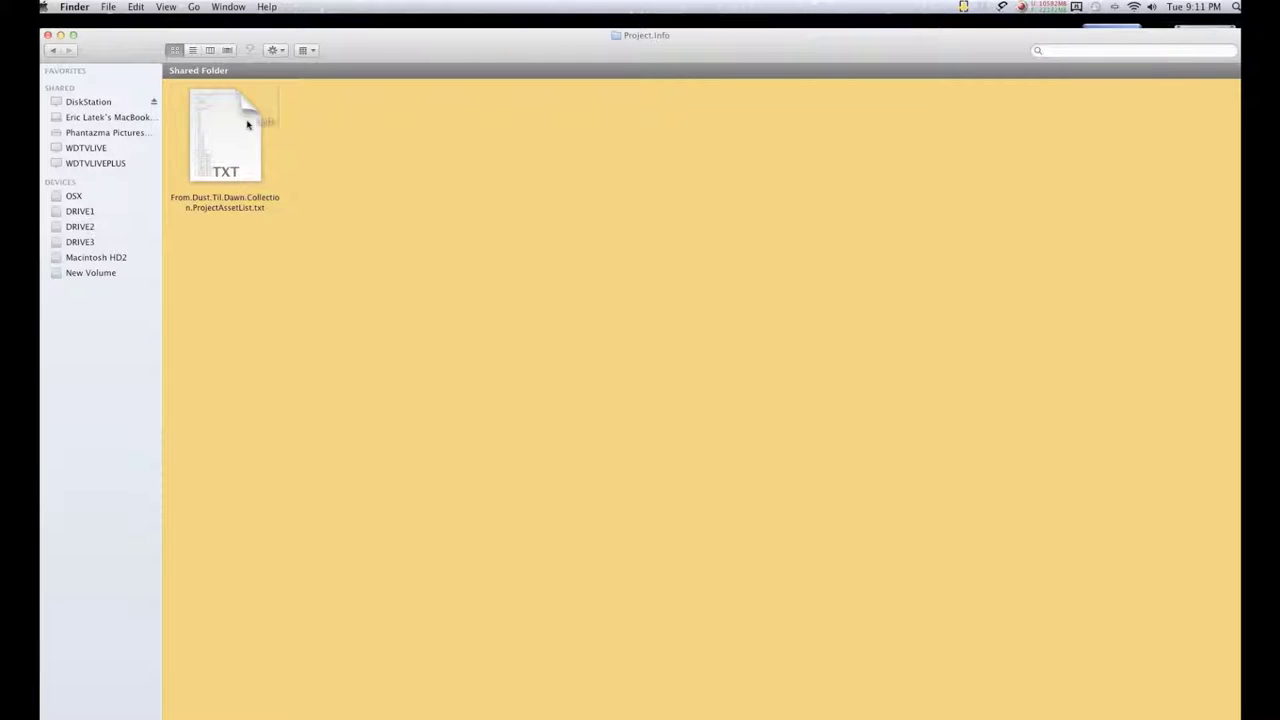
click(247, 122)
key(space)
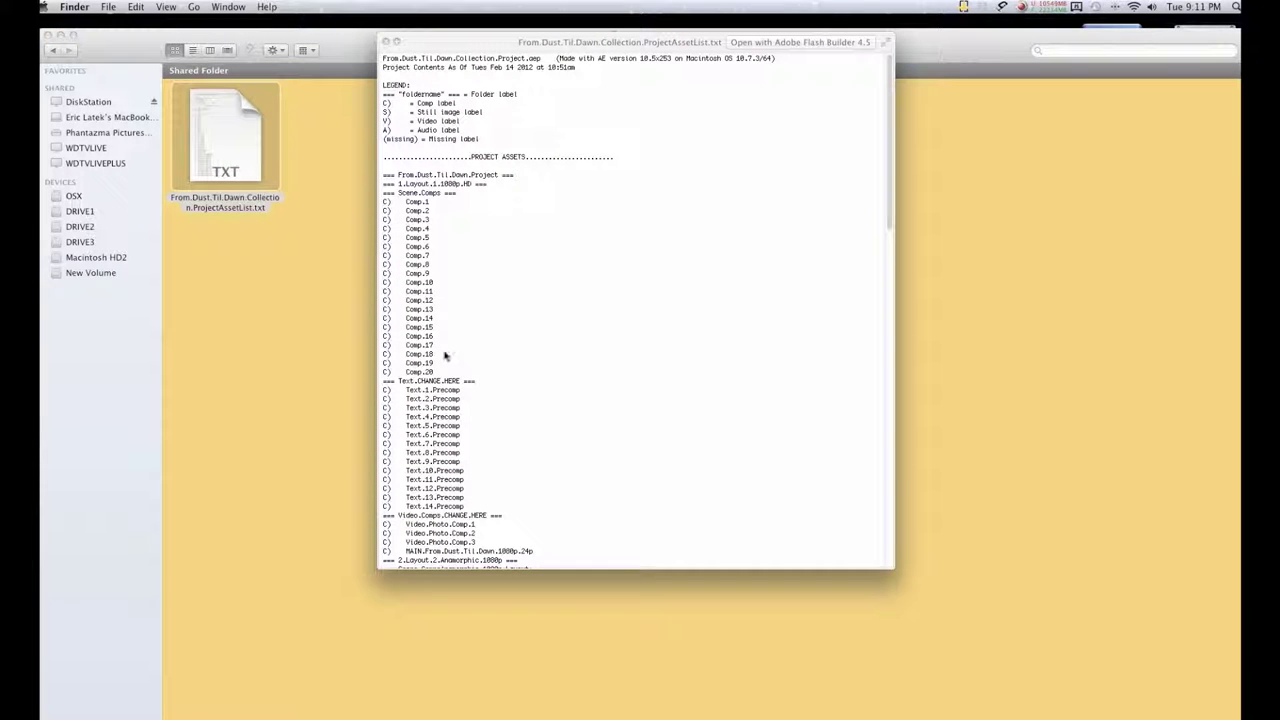
key(space)
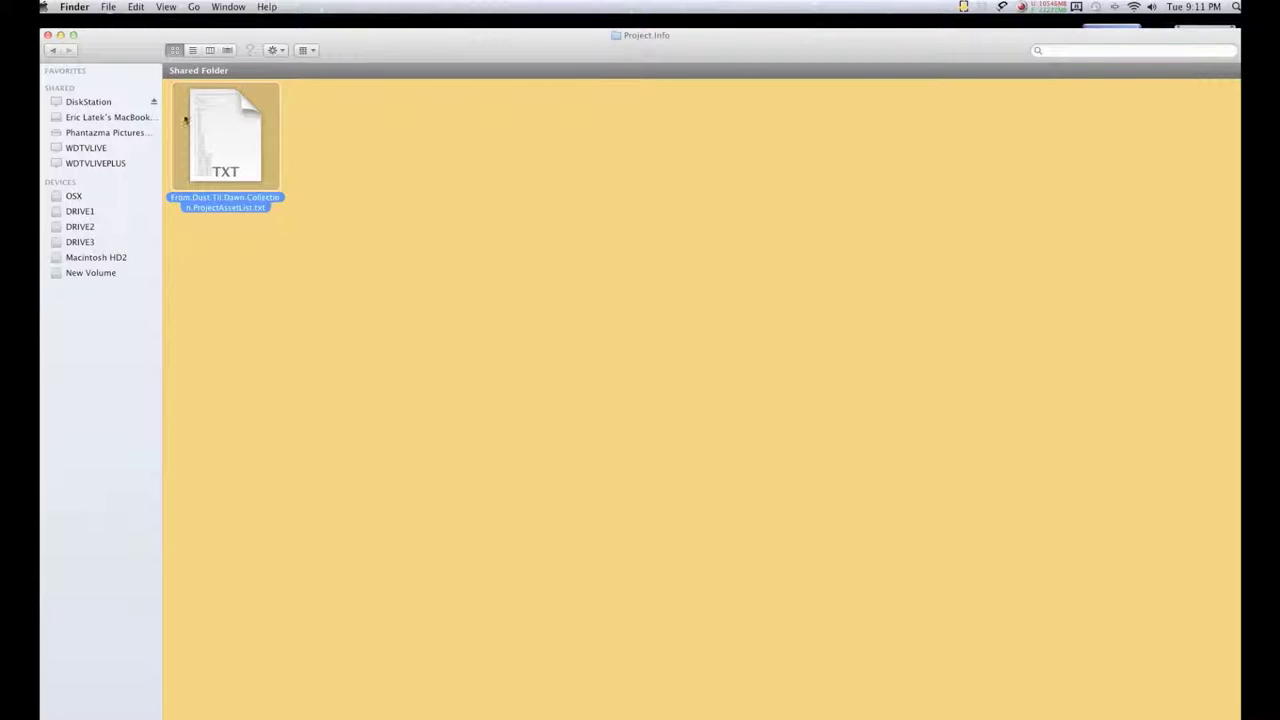
click(54, 50)
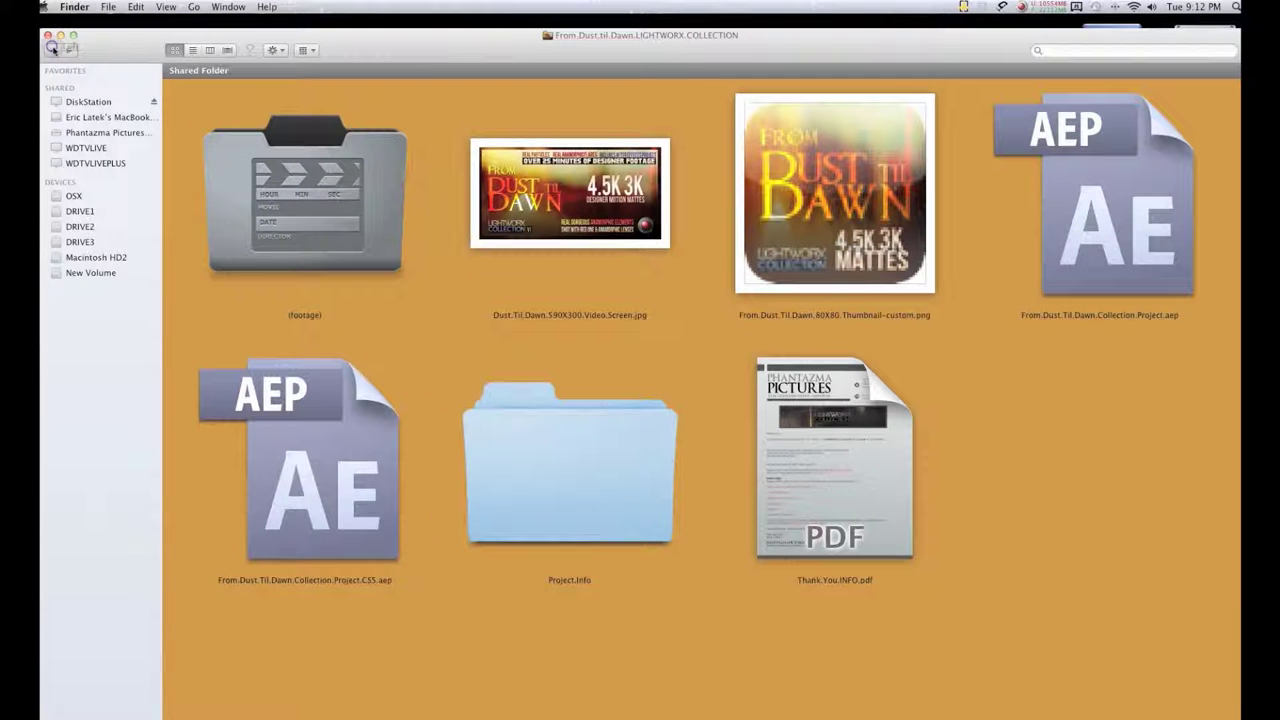
Go into (footage), then LIGHTWORX.COLLECTION.From.Dust.Til.Dawn.V1, and select then deselect the Awakenings folder.
double_click(311, 186)
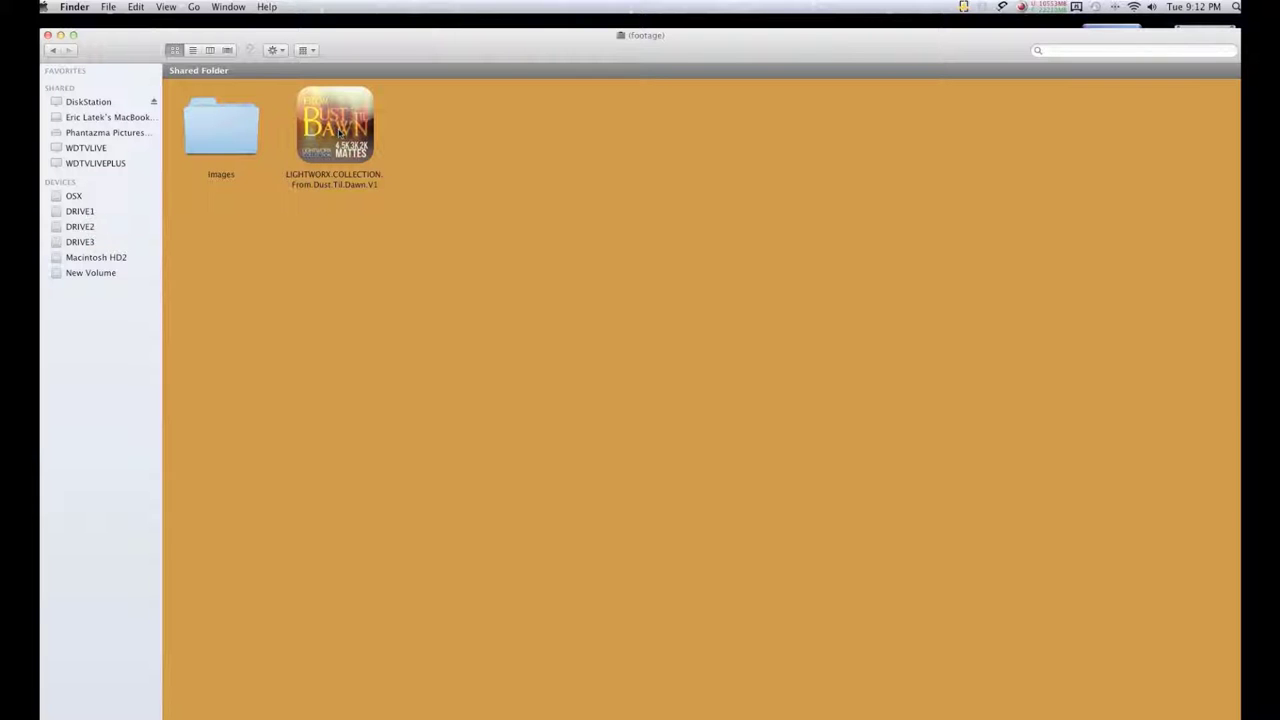
double_click(340, 133)
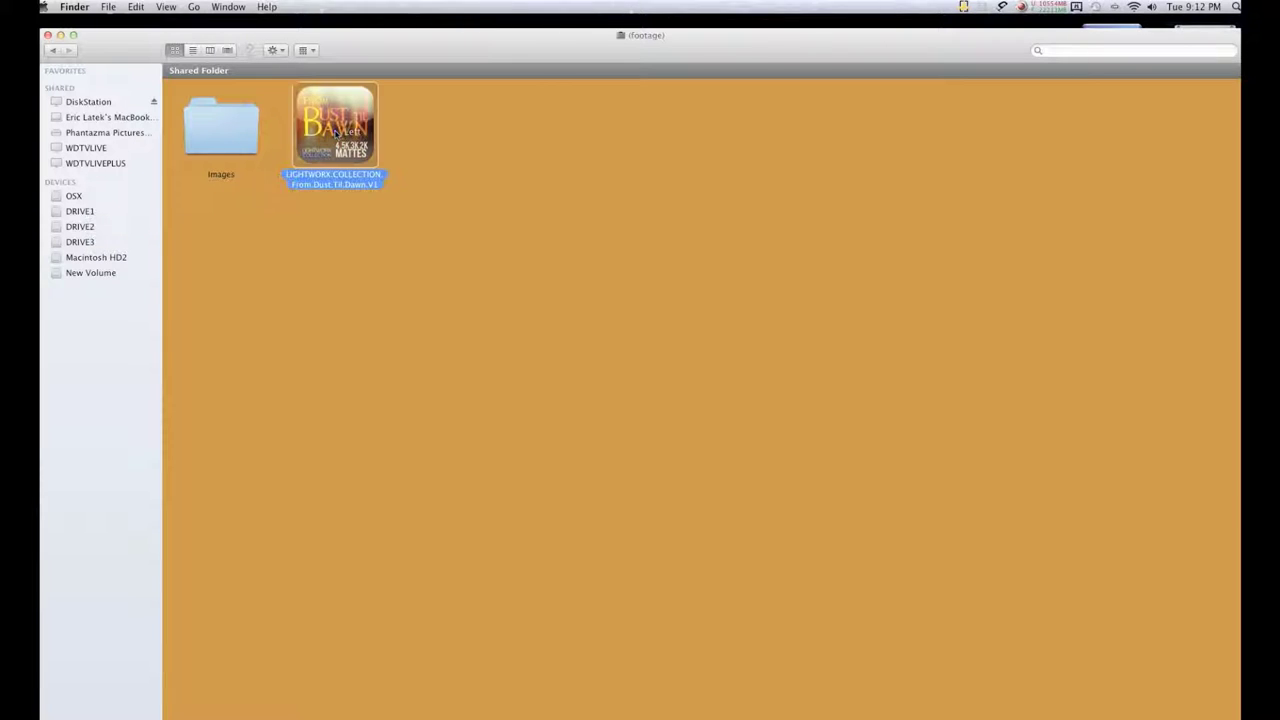
click(268, 140)
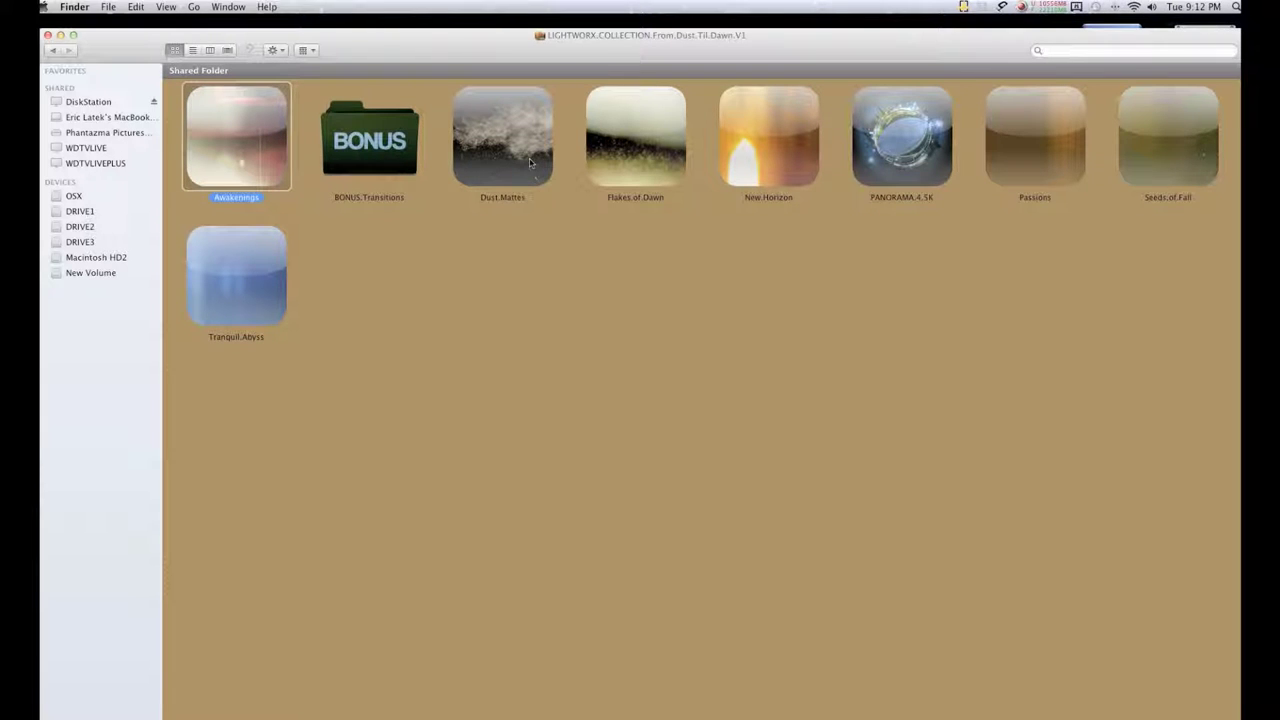
click(435, 155)
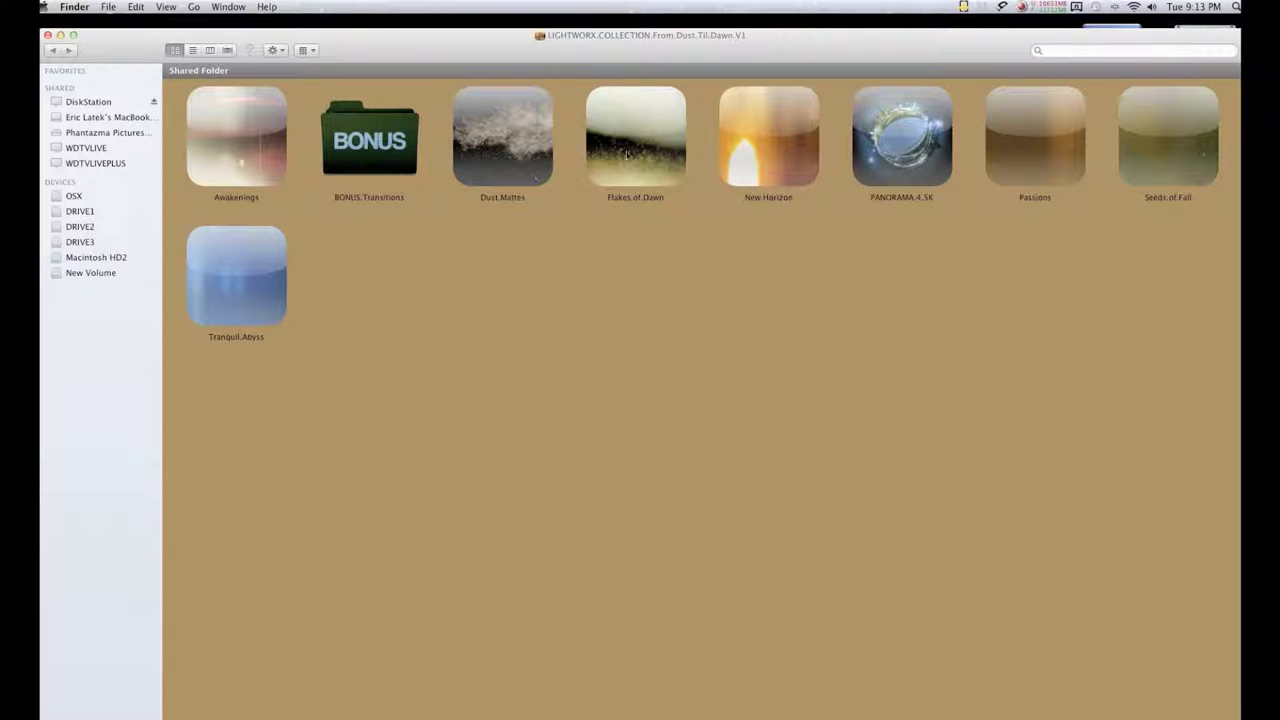
Open Awakenings and Quick Look preview Awakening.3K.Anamorphic.1.mov.
double_click(240, 144)
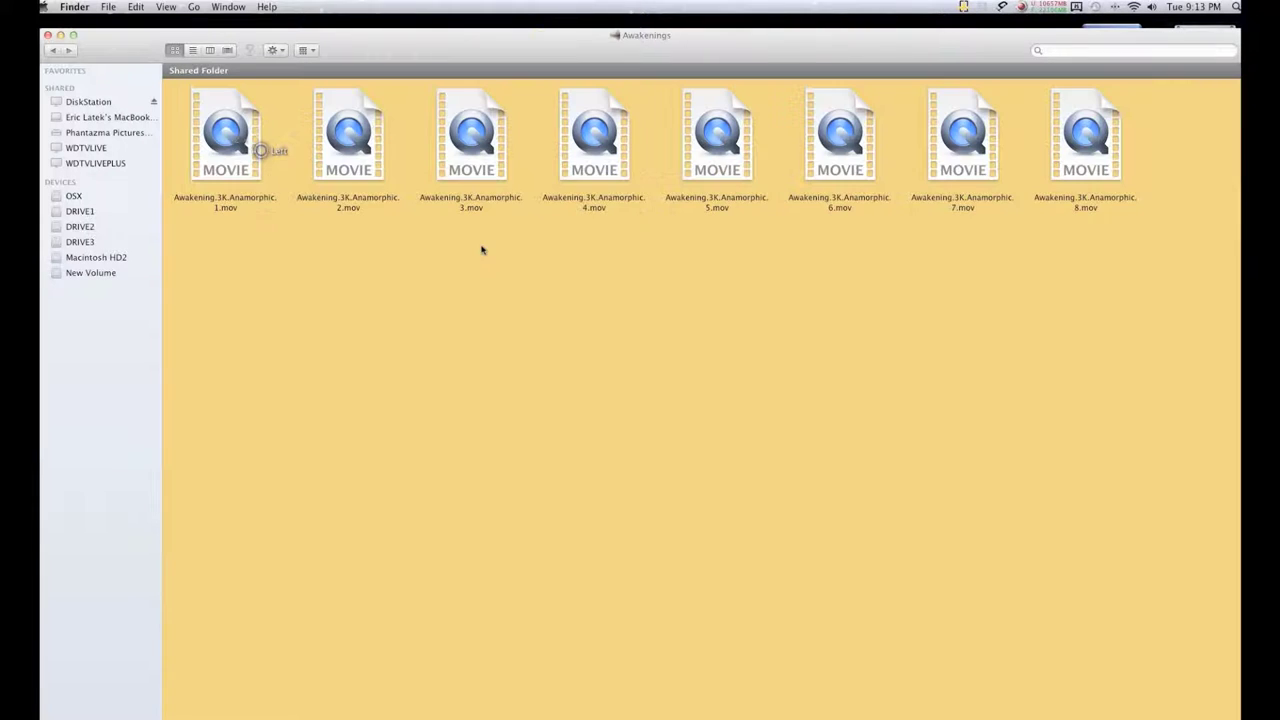
click(253, 157)
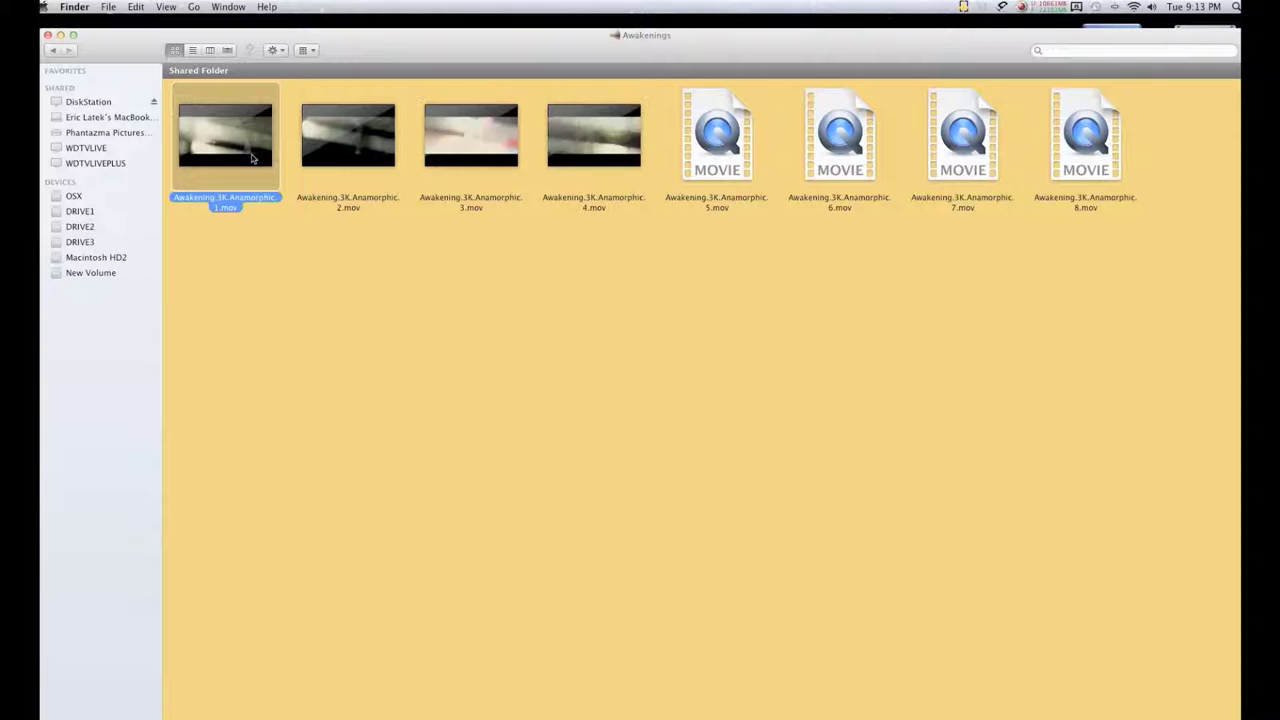
key(space)
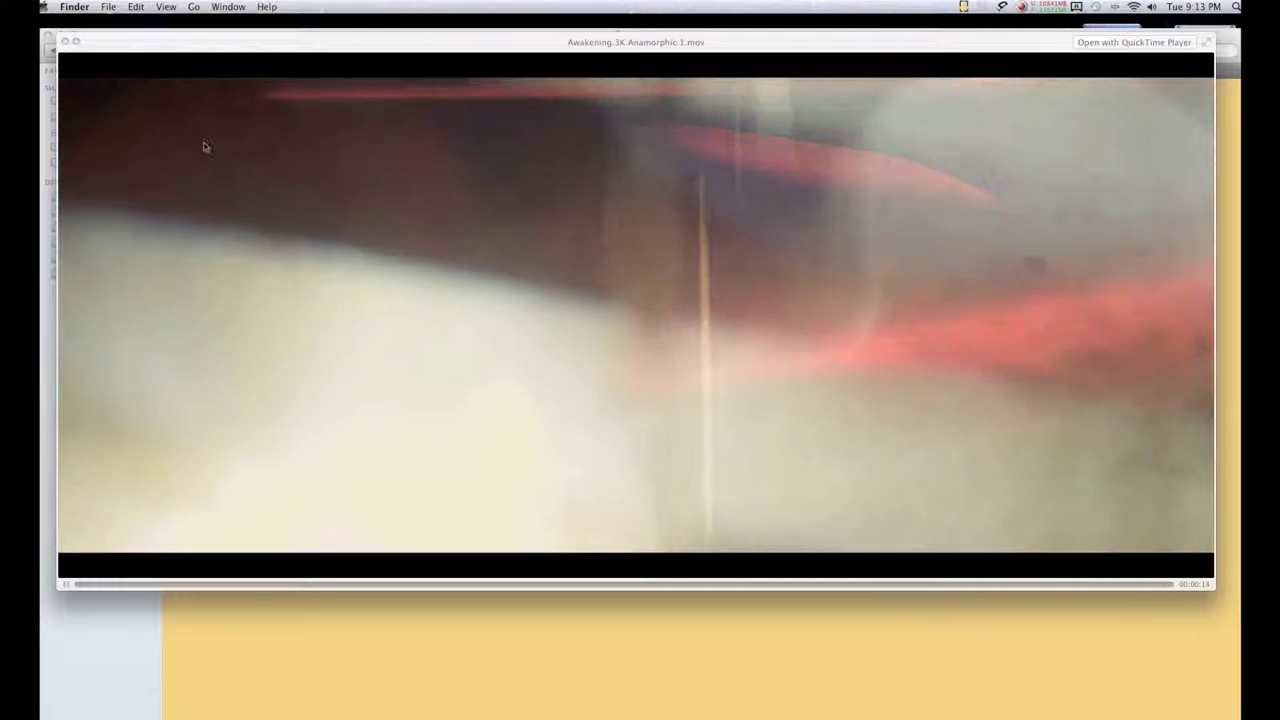
click(65, 42)
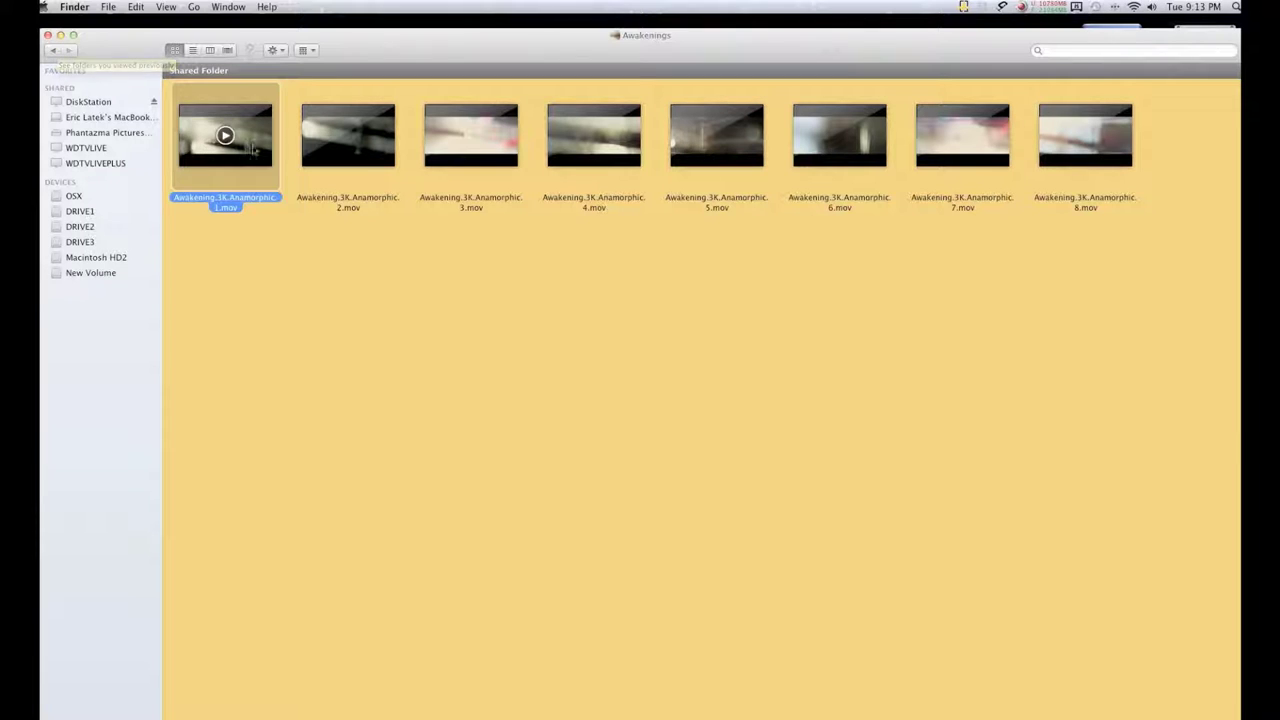
Select the eighth Awakening clip and go back to the matte collection folder.
mouse_move(333, 177)
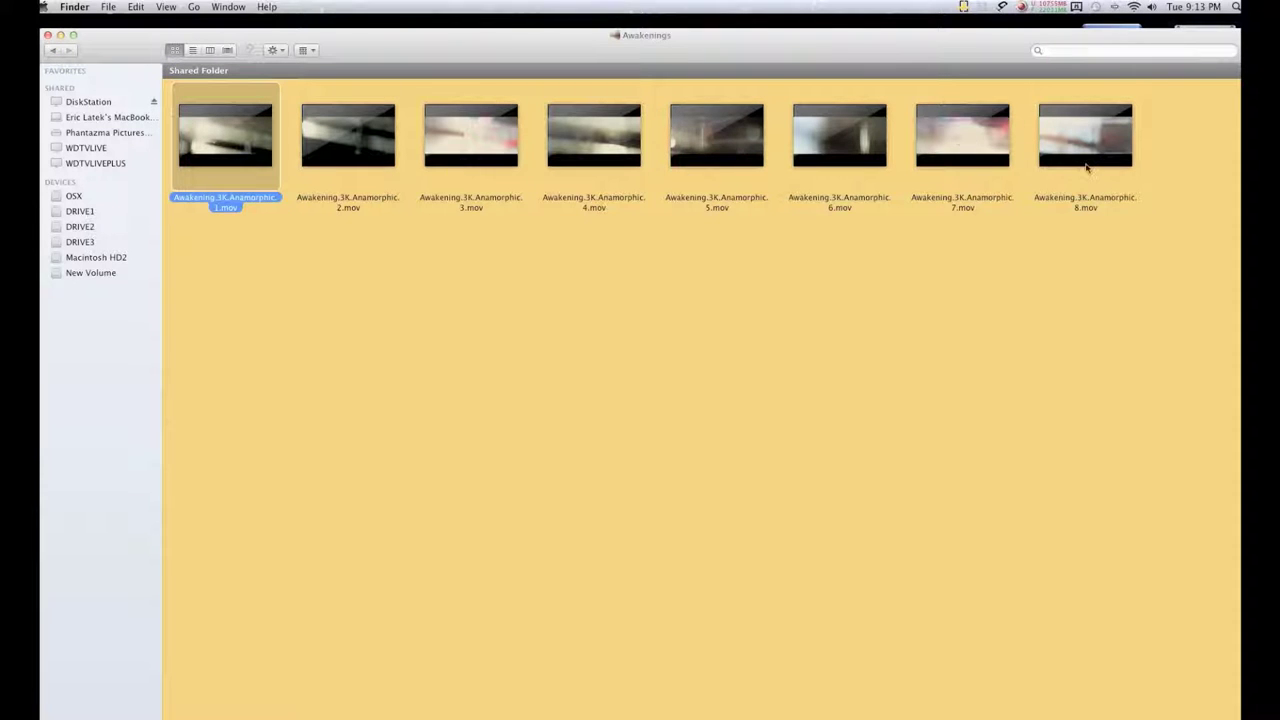
click(1087, 167)
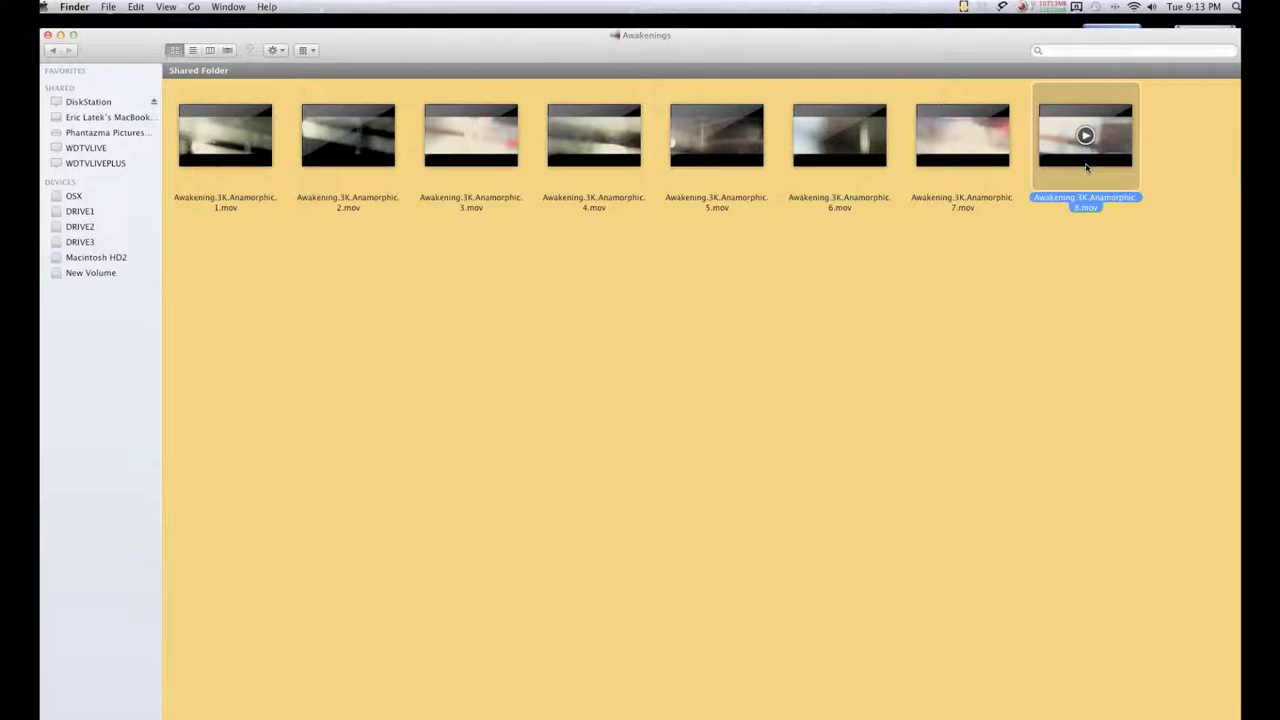
click(53, 50)
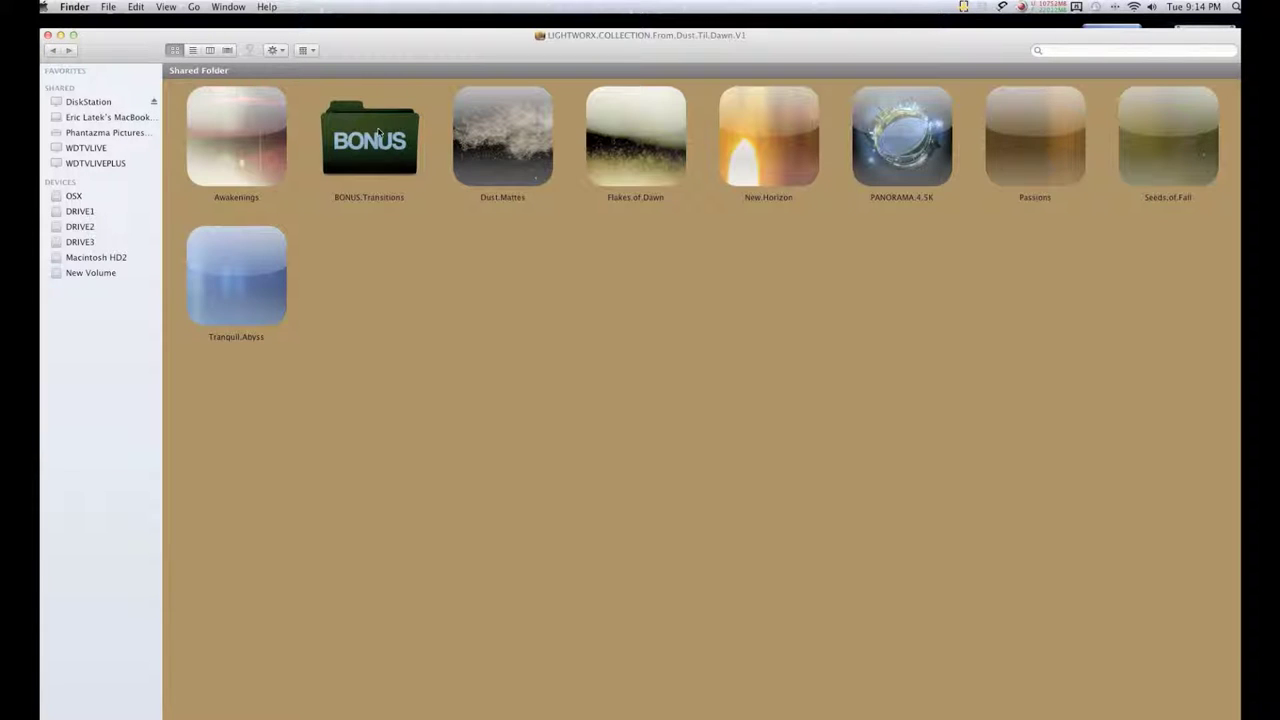
Preview Light.Transition.1.mov inside the BONUS.Transitions folder.
double_click(378, 130)
click(253, 147)
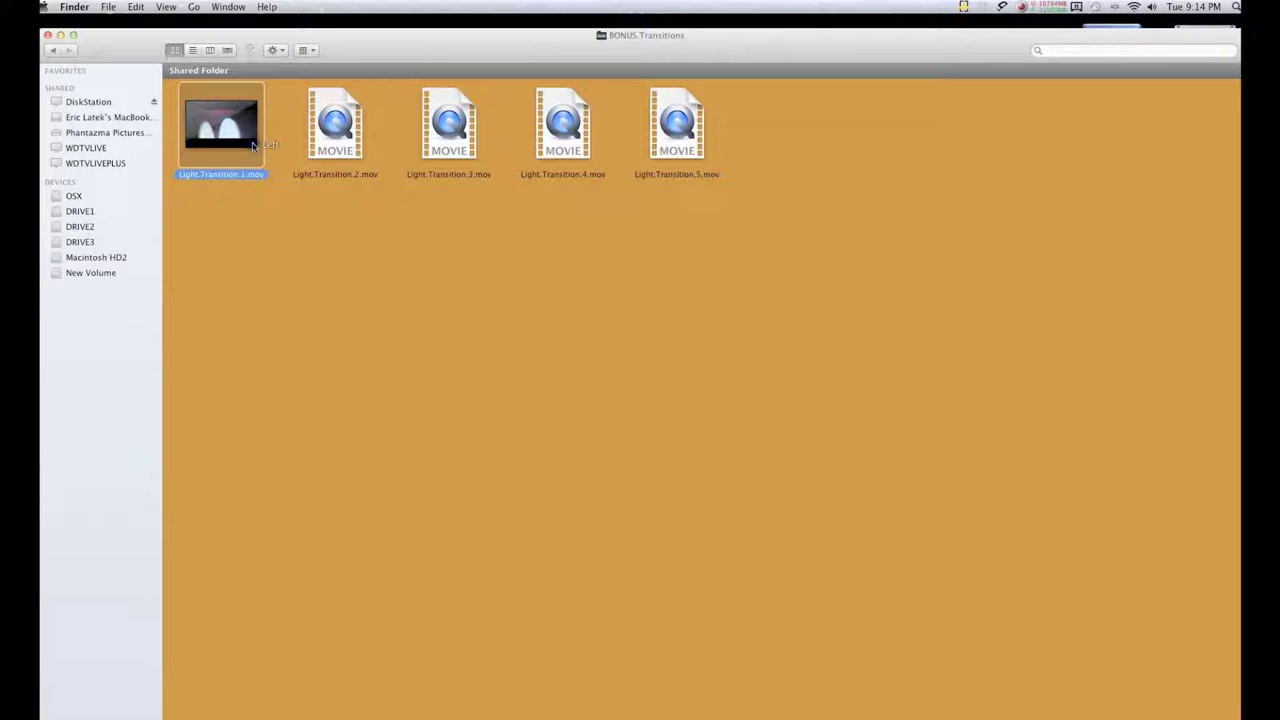
key(space)
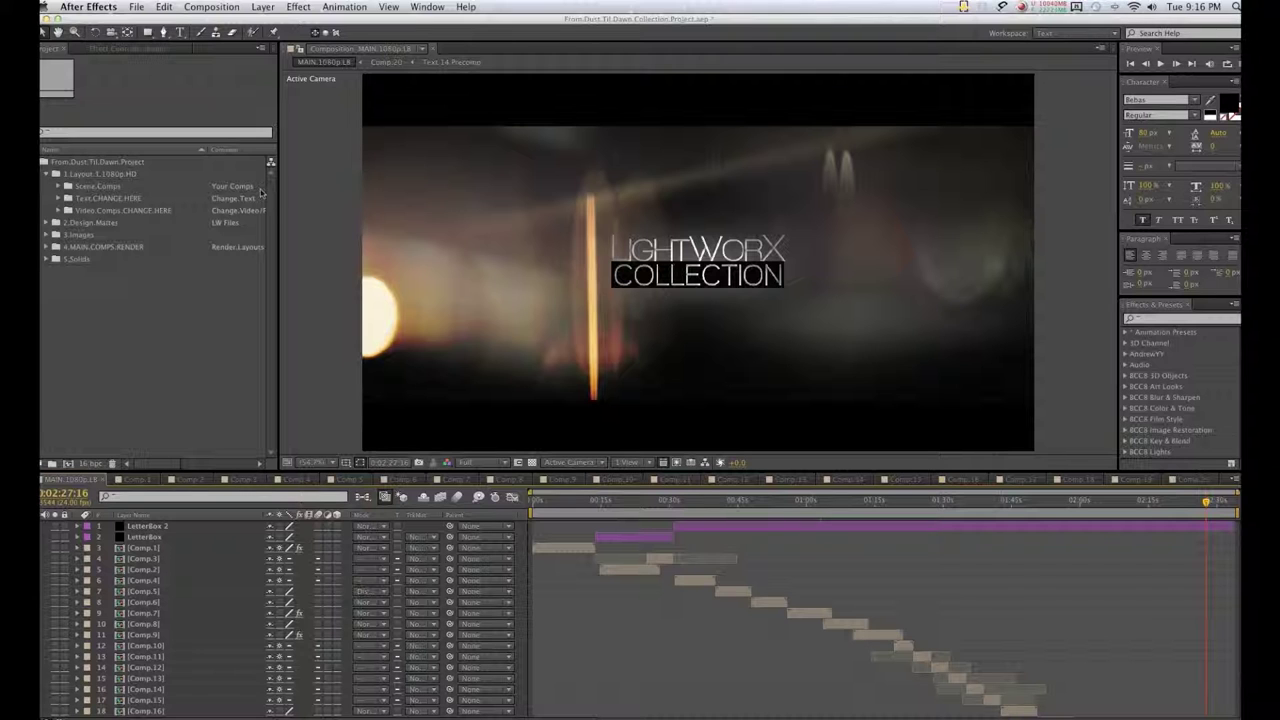
Widen the Project panel and twirl open Scene.Comps to list Comp.1–Comp.20.
drag(281, 184, 412, 190)
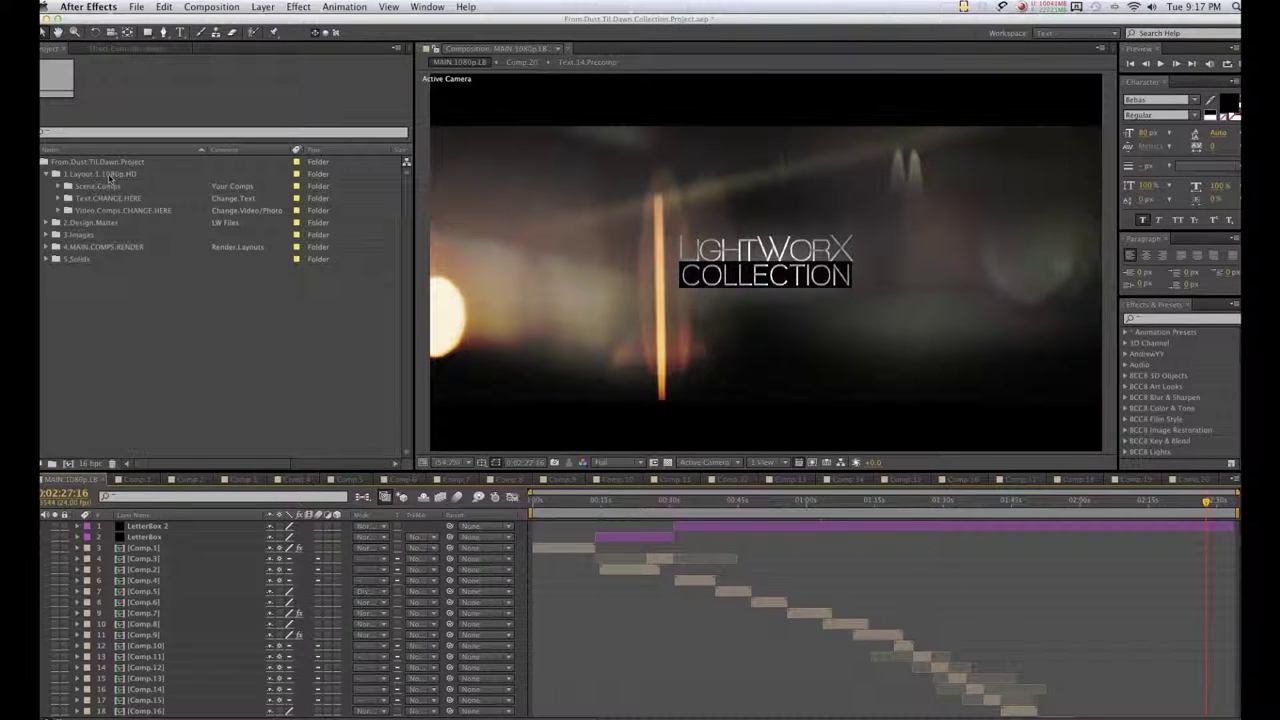
click(58, 186)
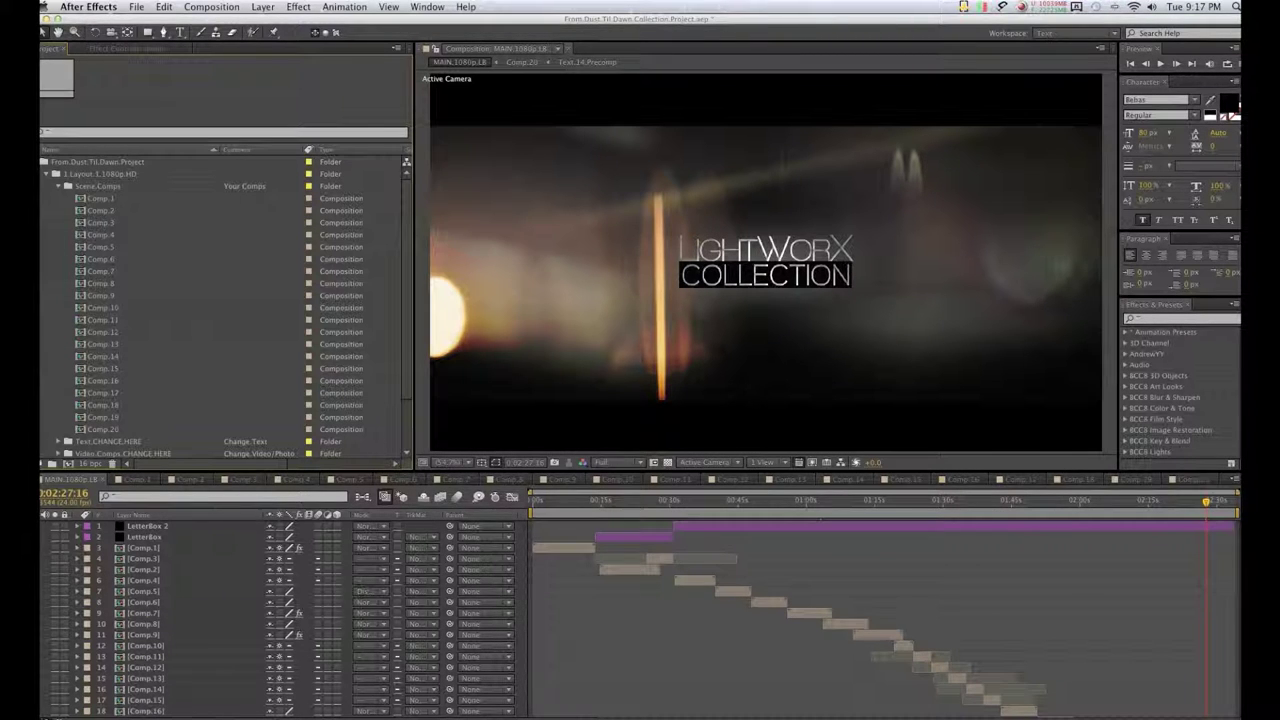
Inspect Text.CHANGE.HERE, Video.Comps.CHANGE.HERE, 2.Design.Mattes, Bonus.Transitions and 3.Images, collapsing each again.
click(59, 186)
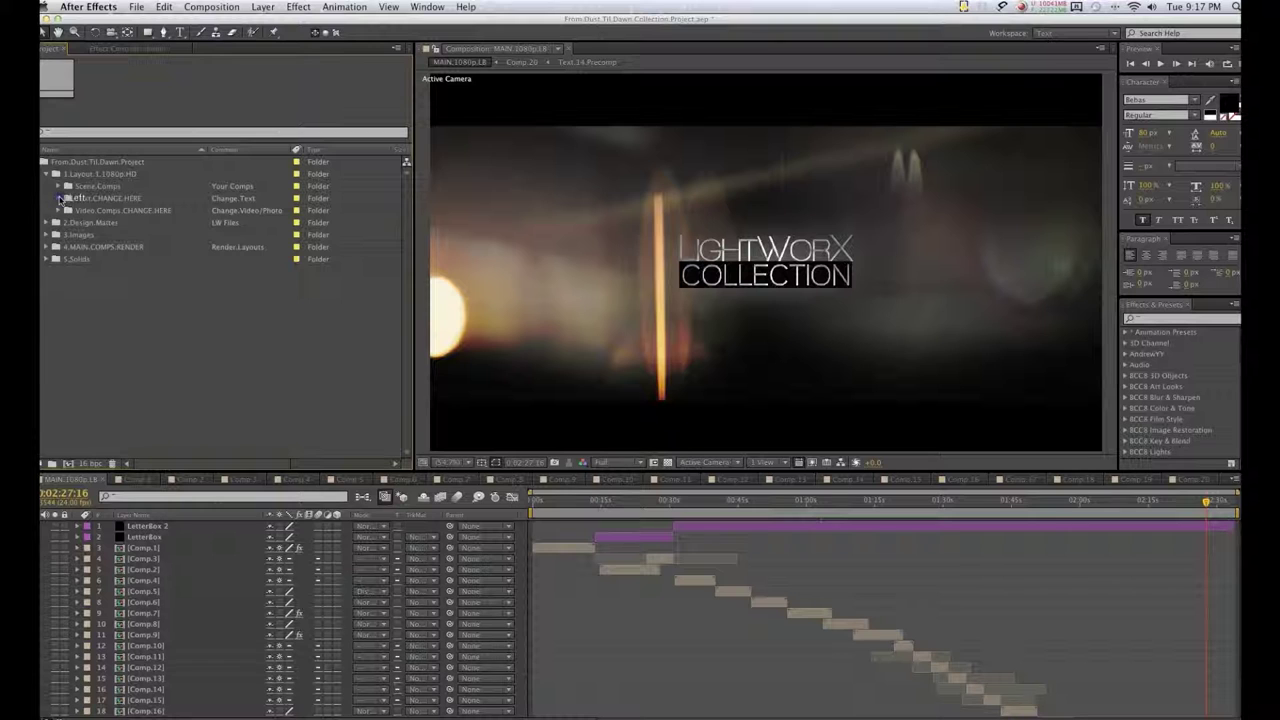
click(59, 198)
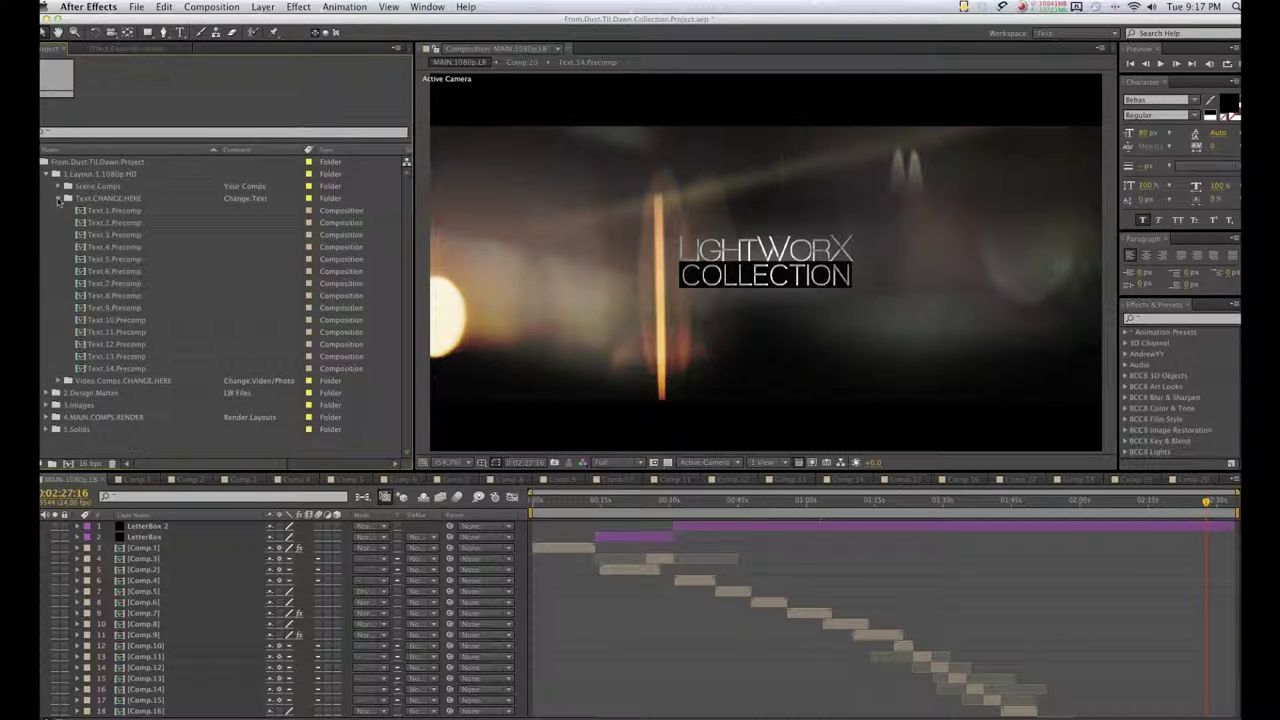
click(59, 198)
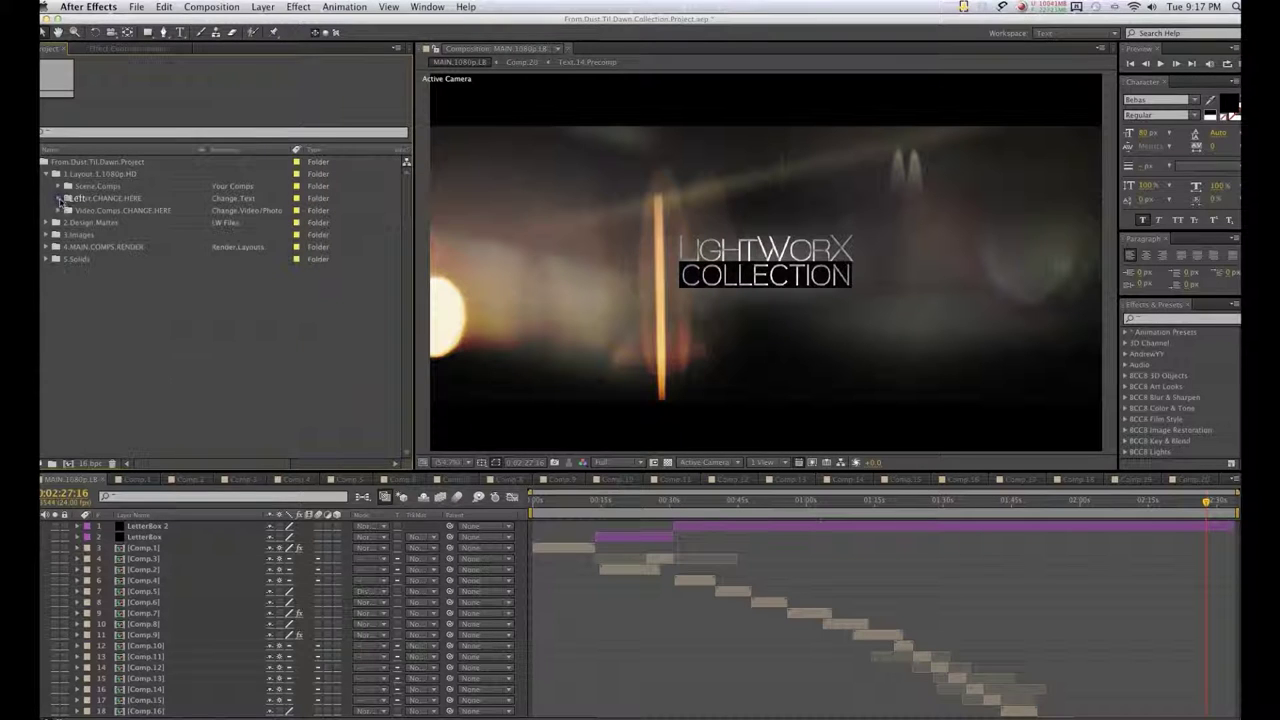
click(58, 211)
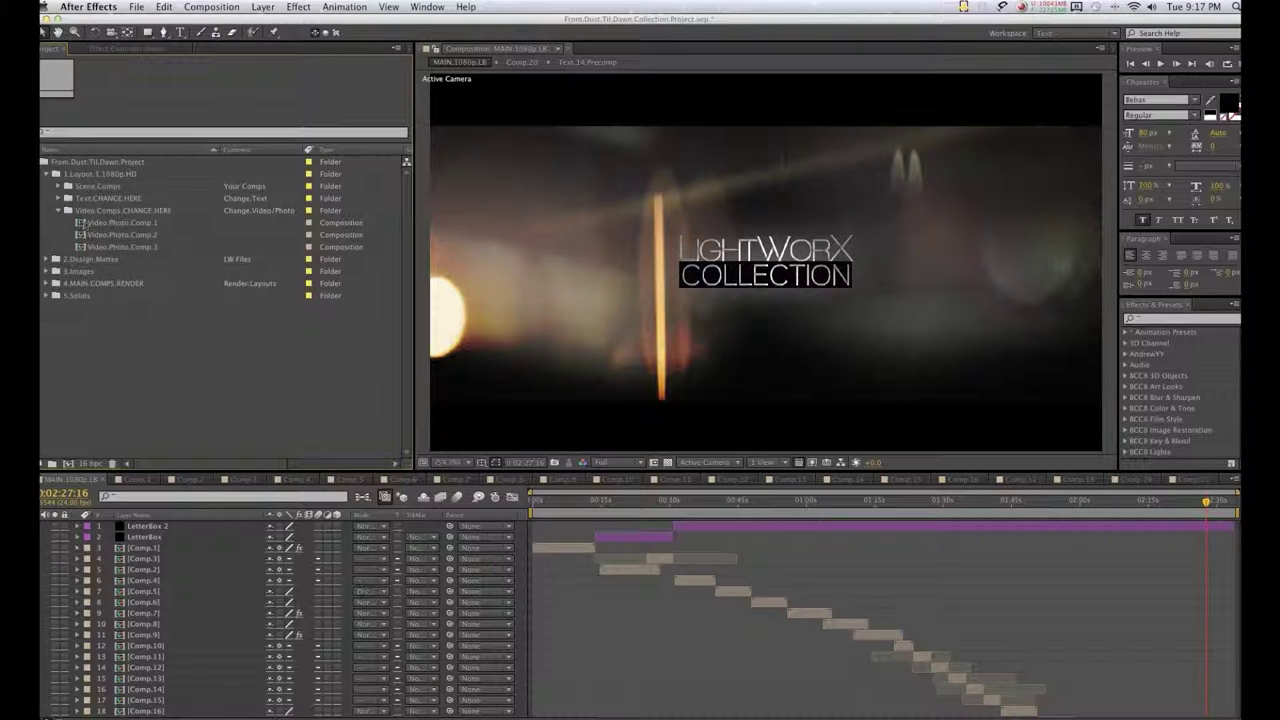
click(58, 211)
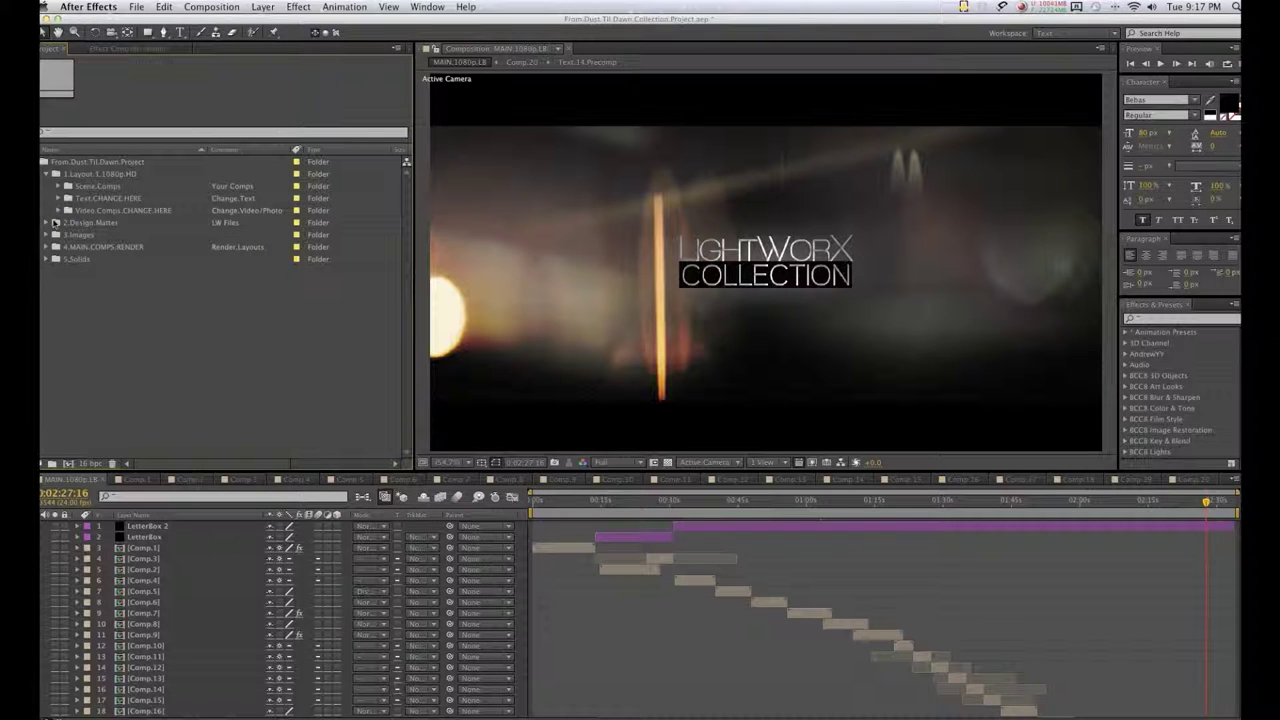
click(47, 223)
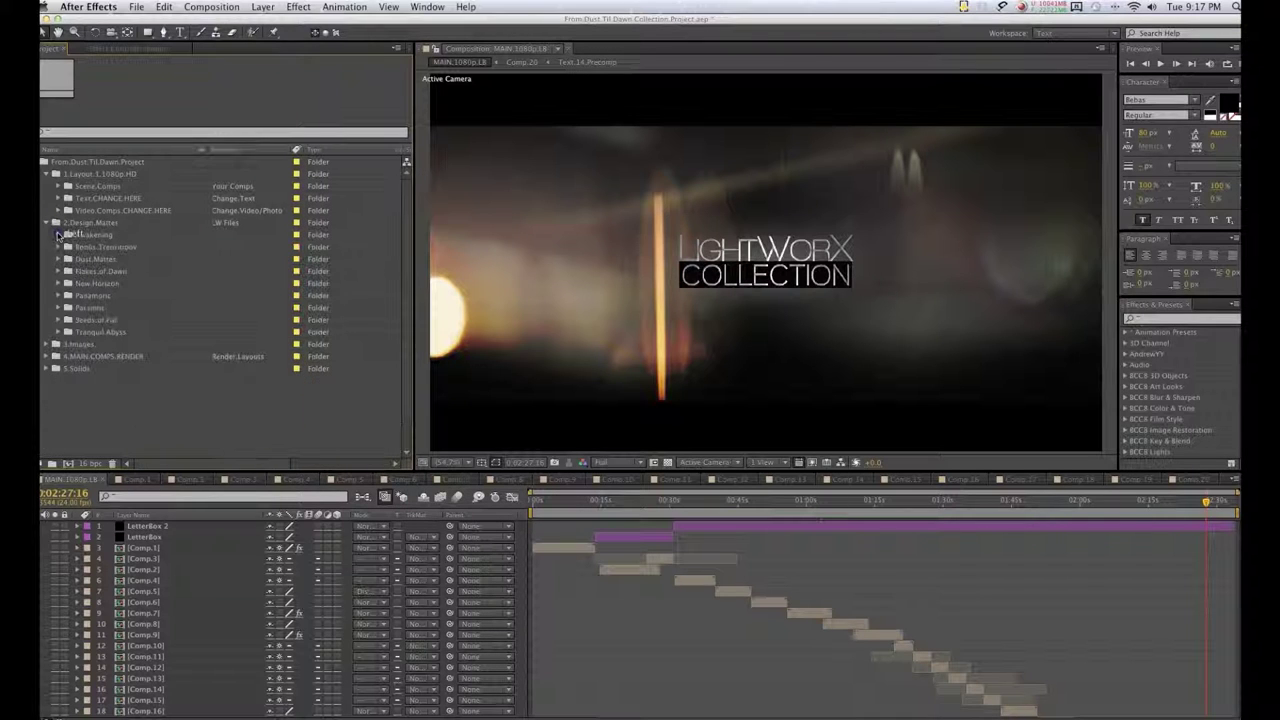
click(58, 247)
click(58, 247)
click(46, 222)
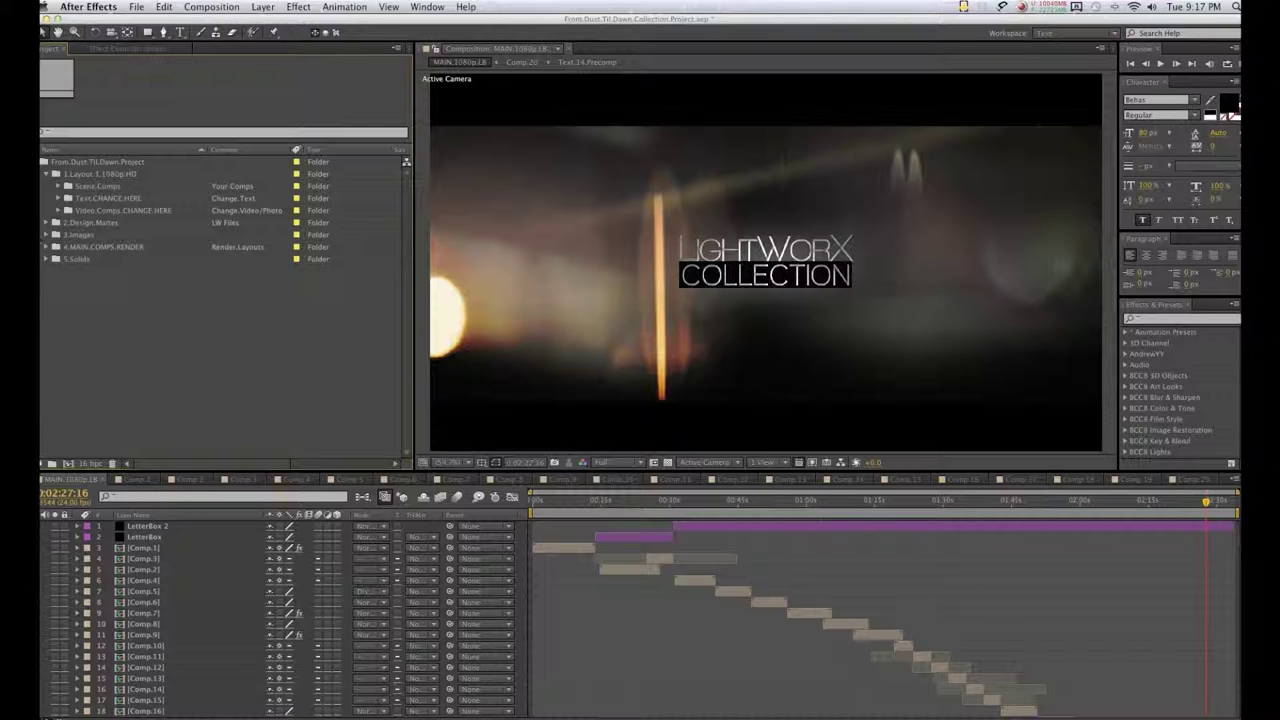
click(46, 235)
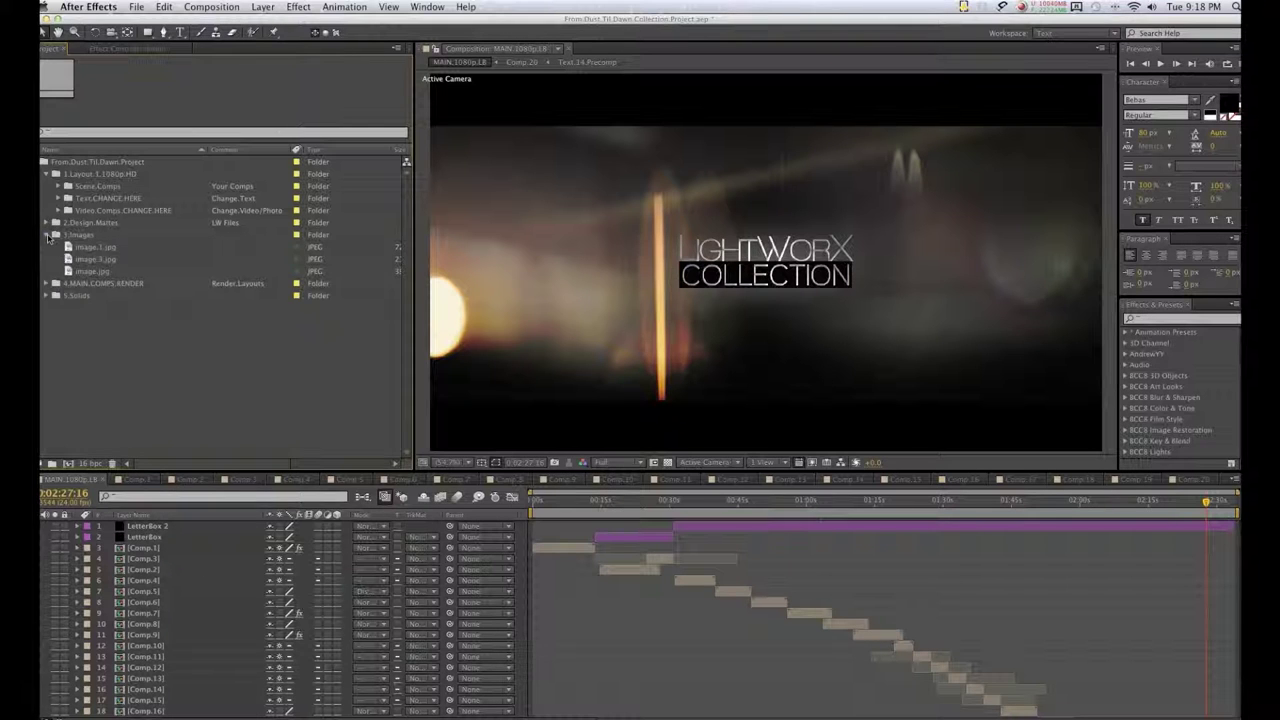
click(46, 235)
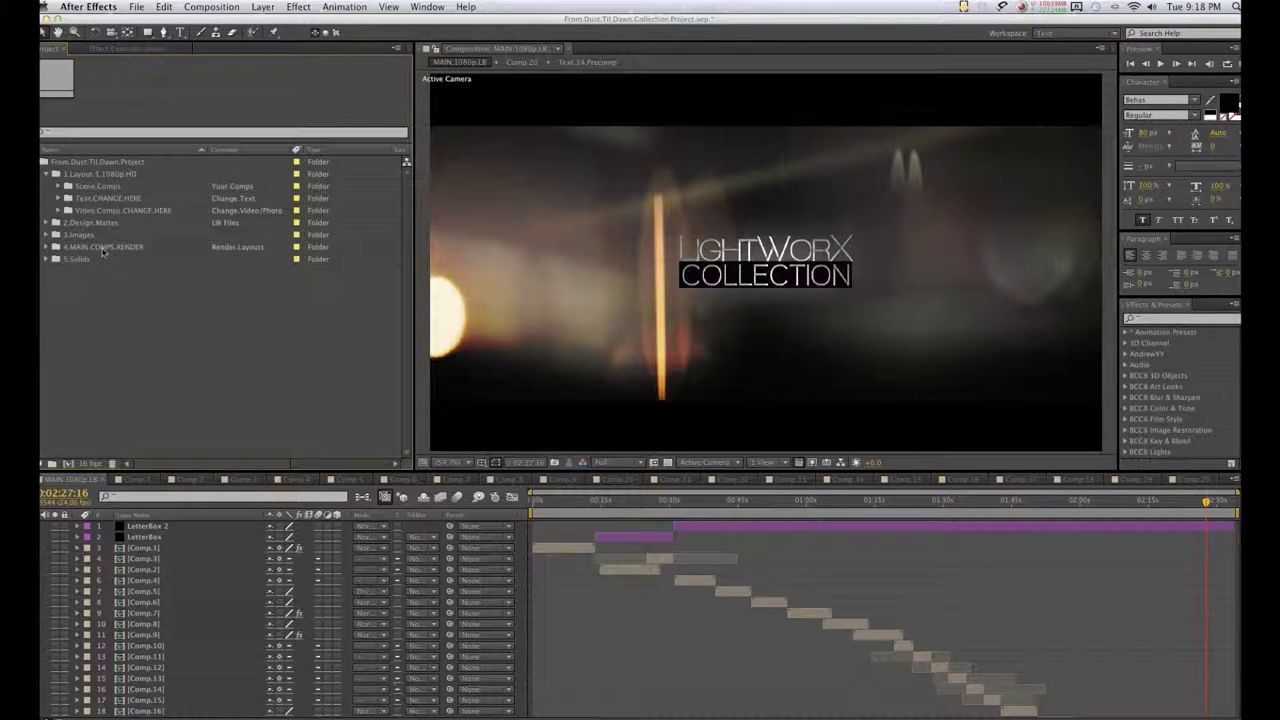
Expand 4.MAIN.COMPS.RENDER with its 1080p and 720p folders and open MAIN.1080p.FULLSCREEN.
click(46, 247)
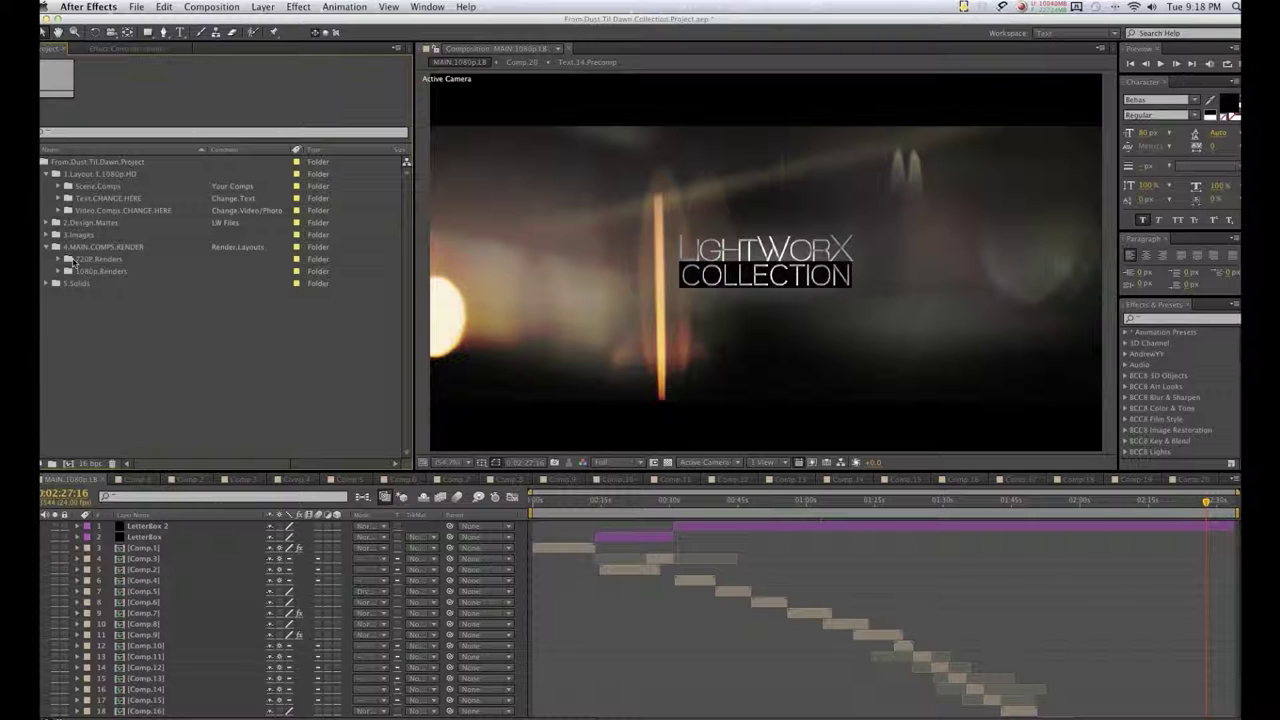
click(58, 271)
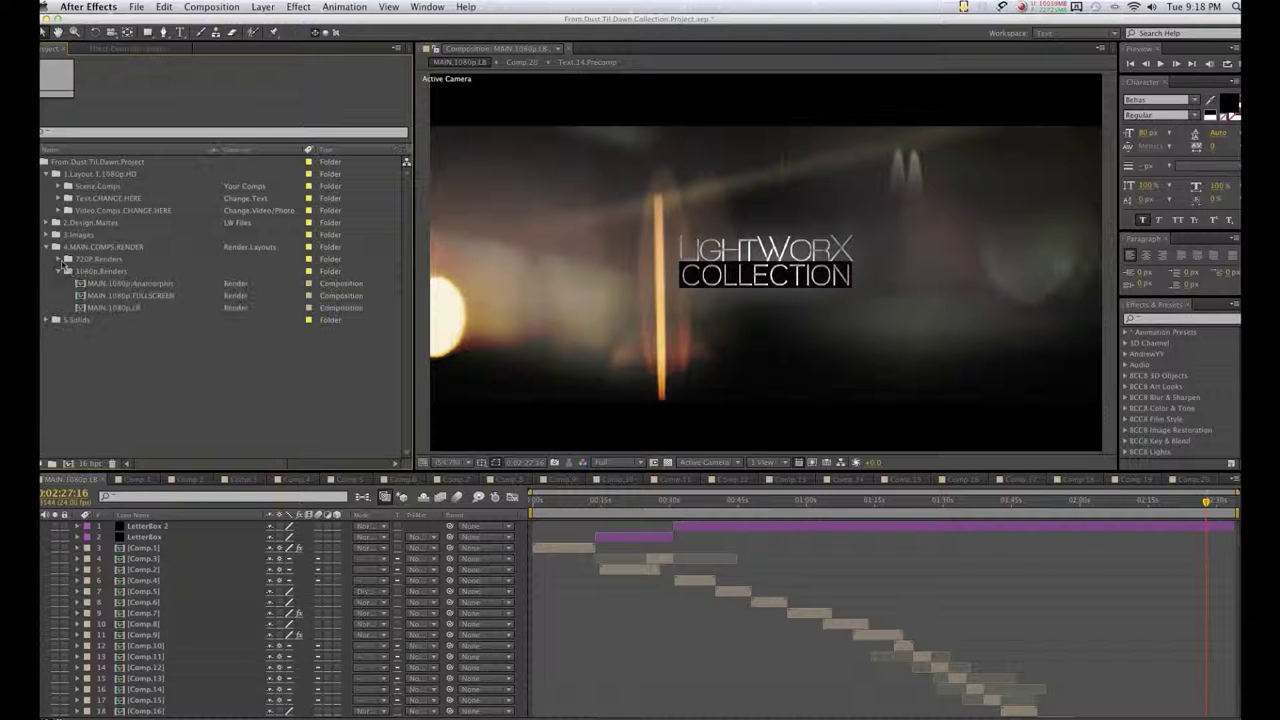
click(60, 259)
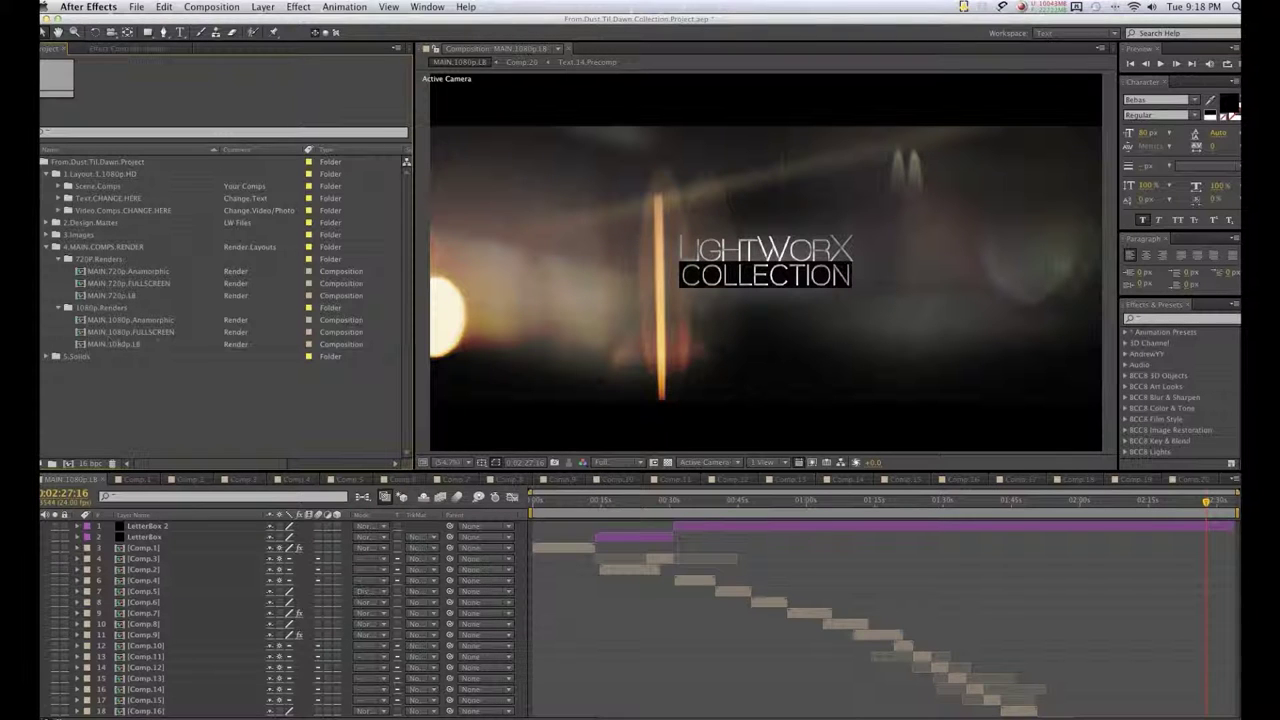
click(103, 343)
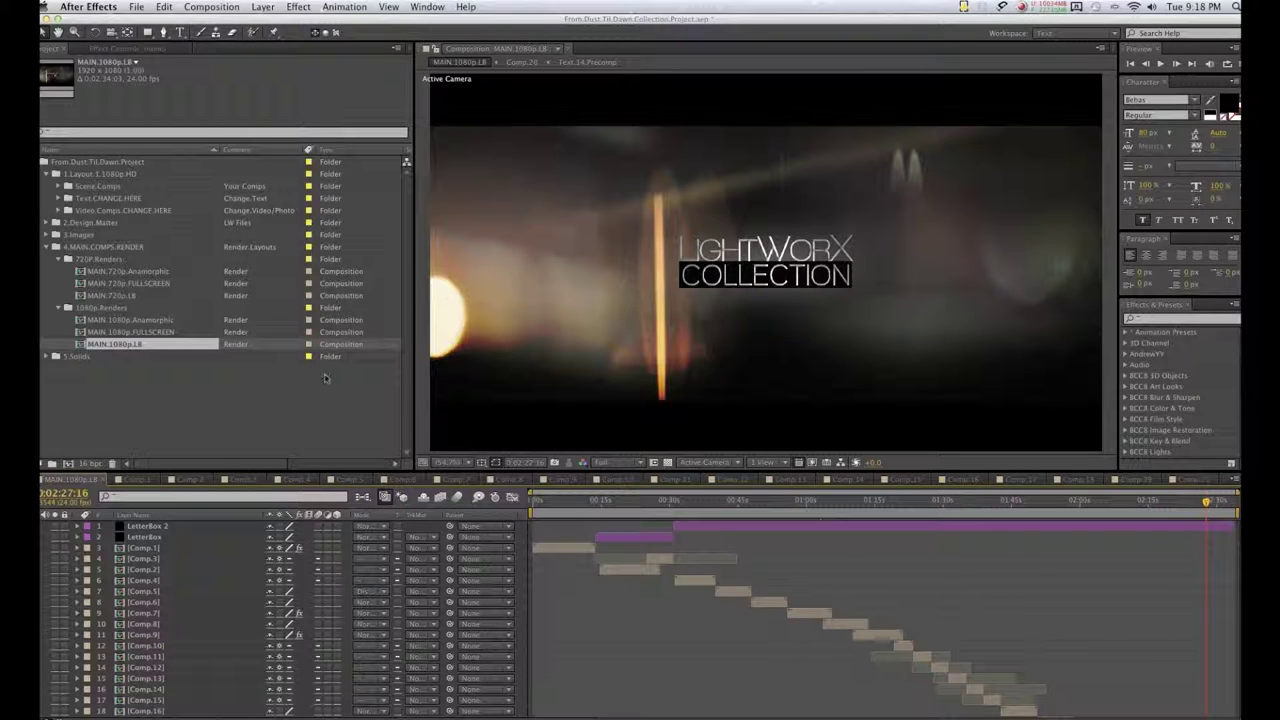
double_click(115, 331)
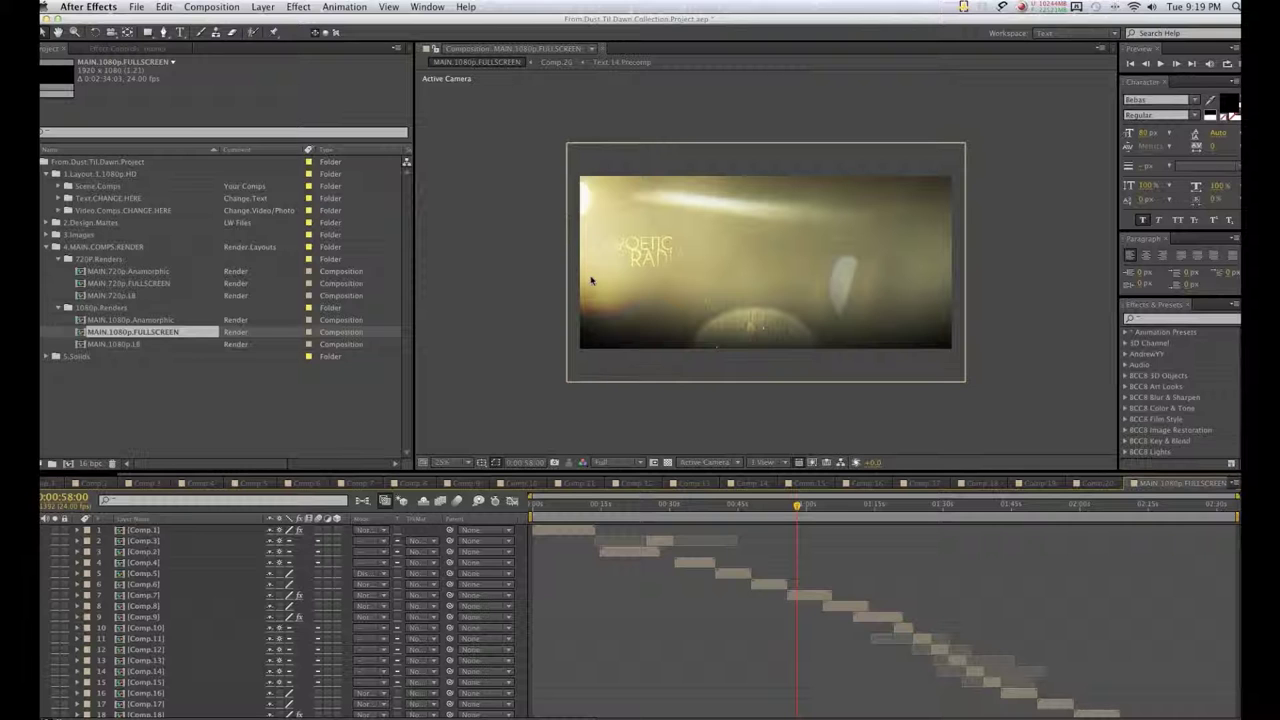
Open the MAIN.1080p.Anamorphic composition from the Project panel.
double_click(84, 319)
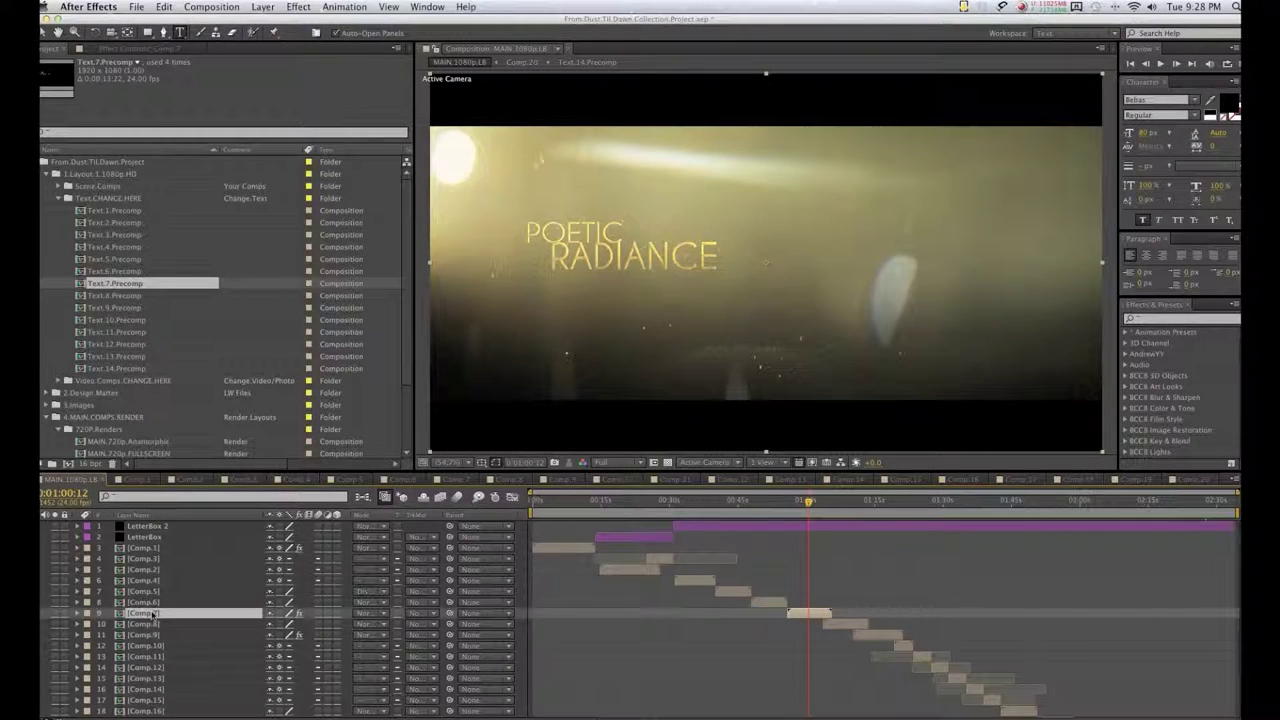
In Comp.7's Text.7.Precomp, replace POETIC with ANAMORPHIC and check the result in Comp.7.
double_click(141, 613)
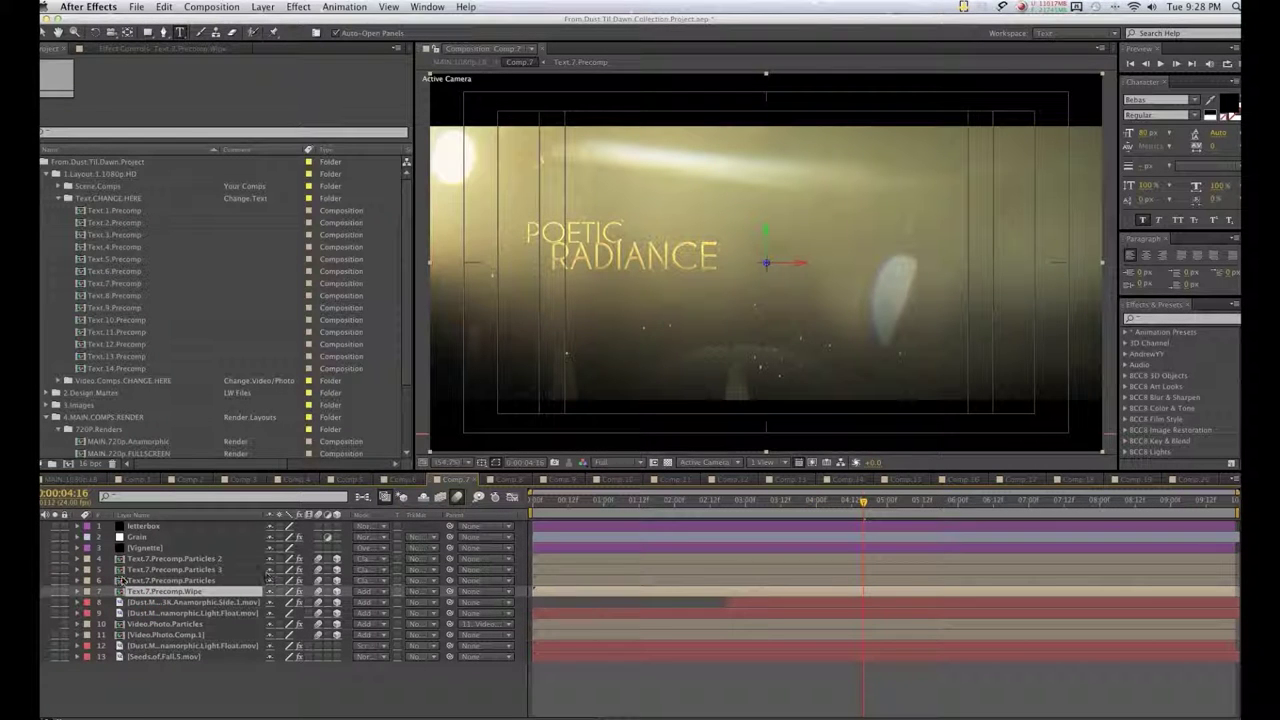
double_click(141, 591)
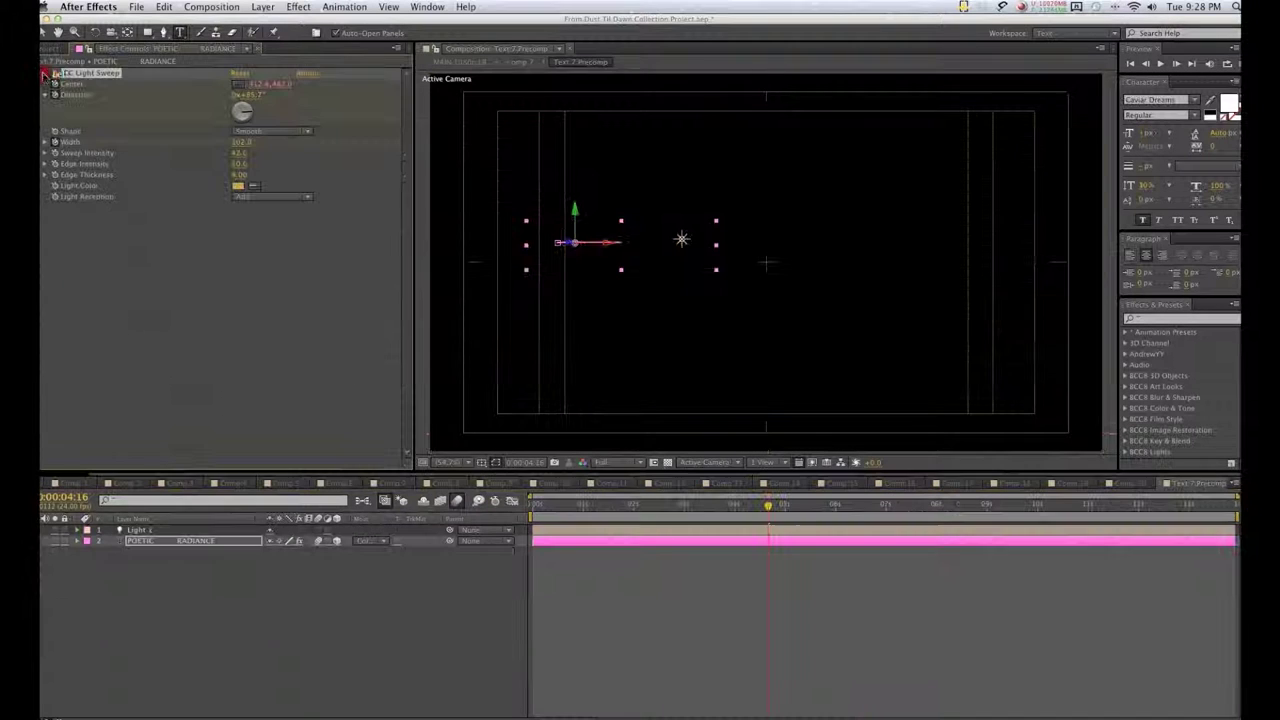
click(186, 540)
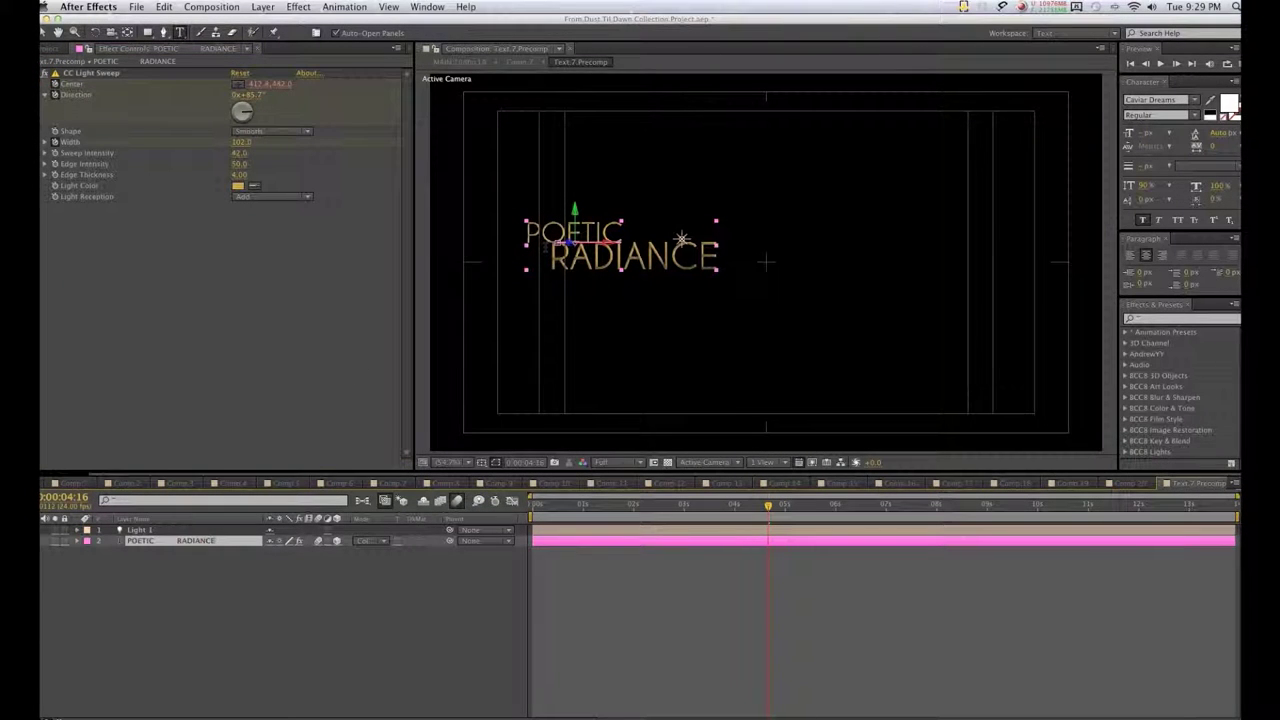
double_click(575, 232)
text(A)
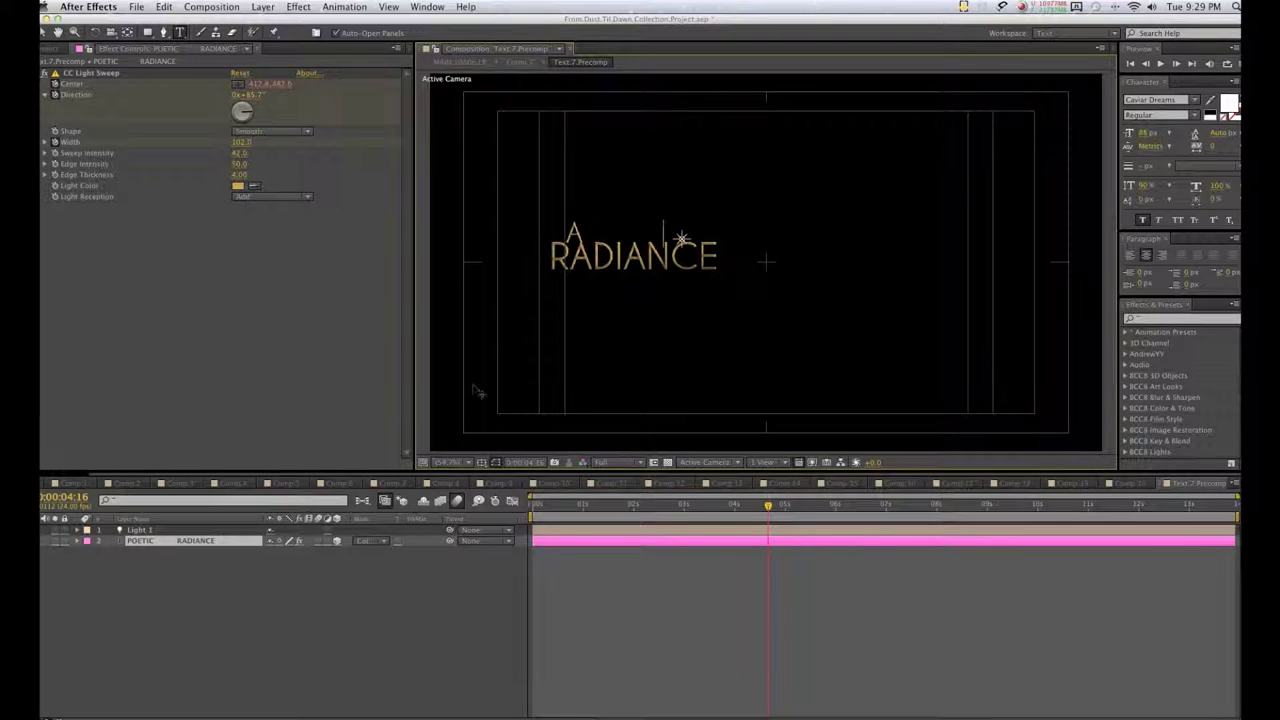
text(NAMORPHIC)
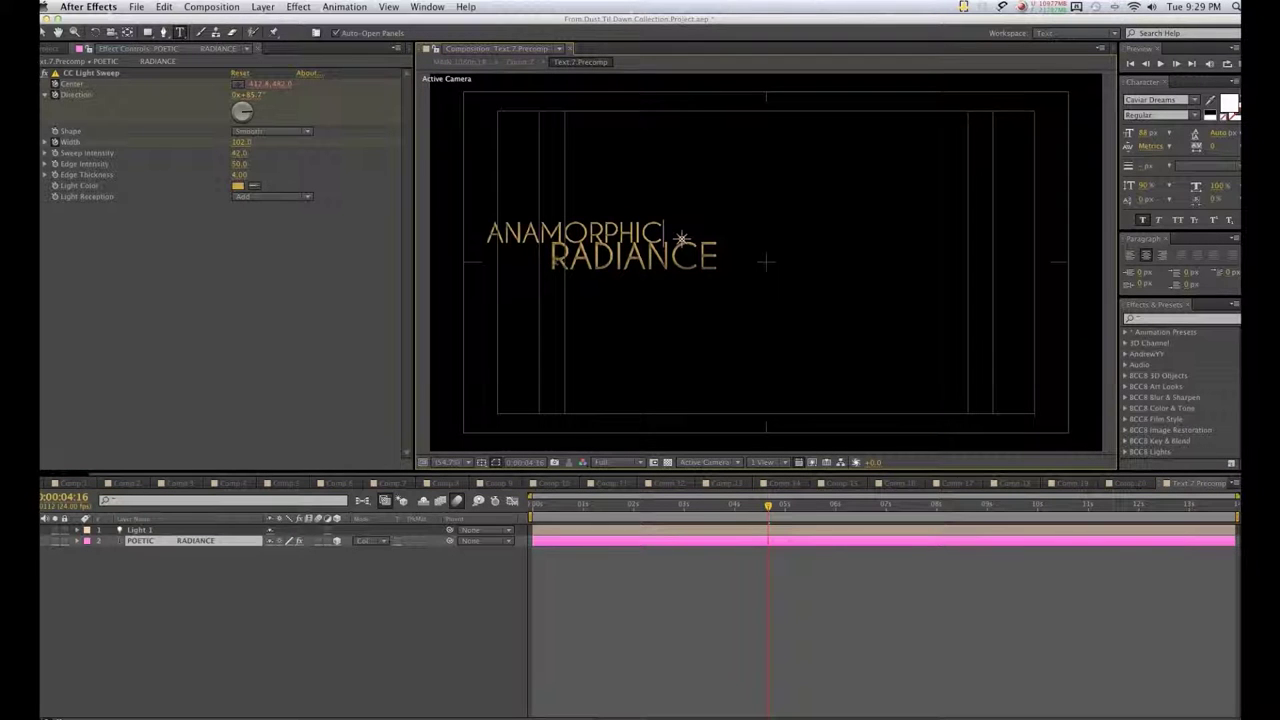
click(393, 484)
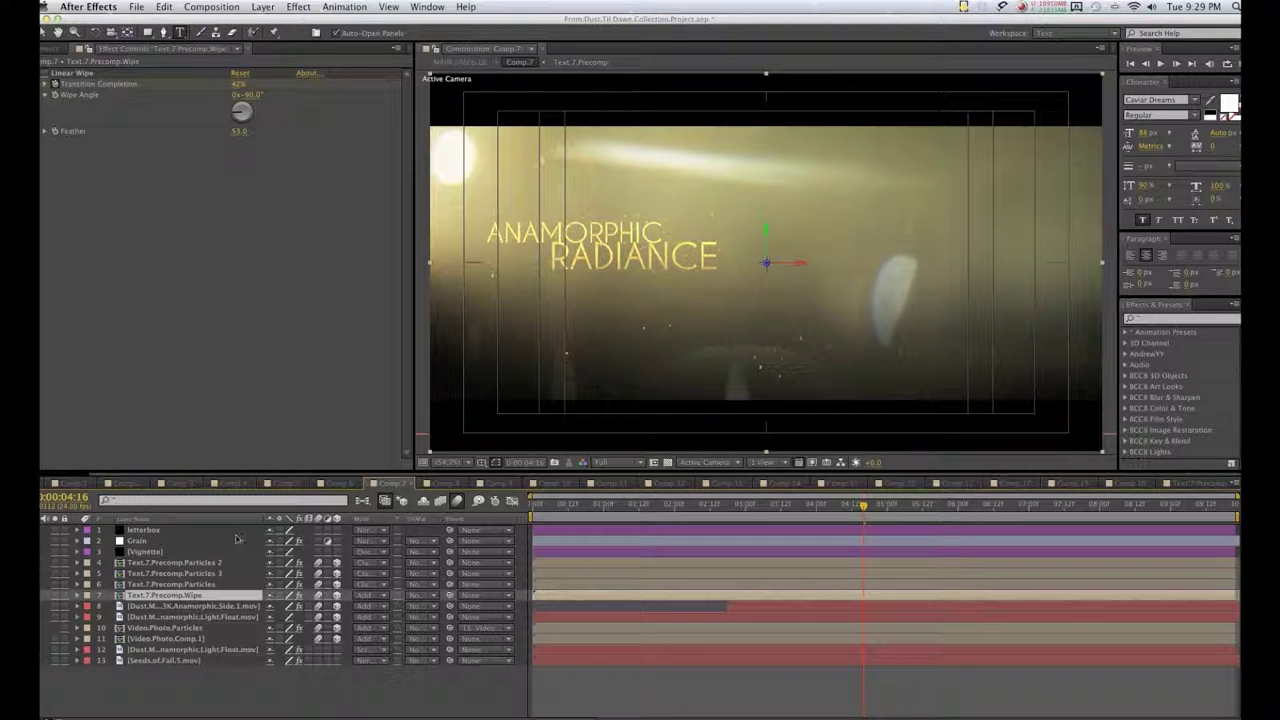
Add beautiful-brunette.jpg to Video.Photo.Comp.1, scale it to 39% and move it lower.
click(190, 639)
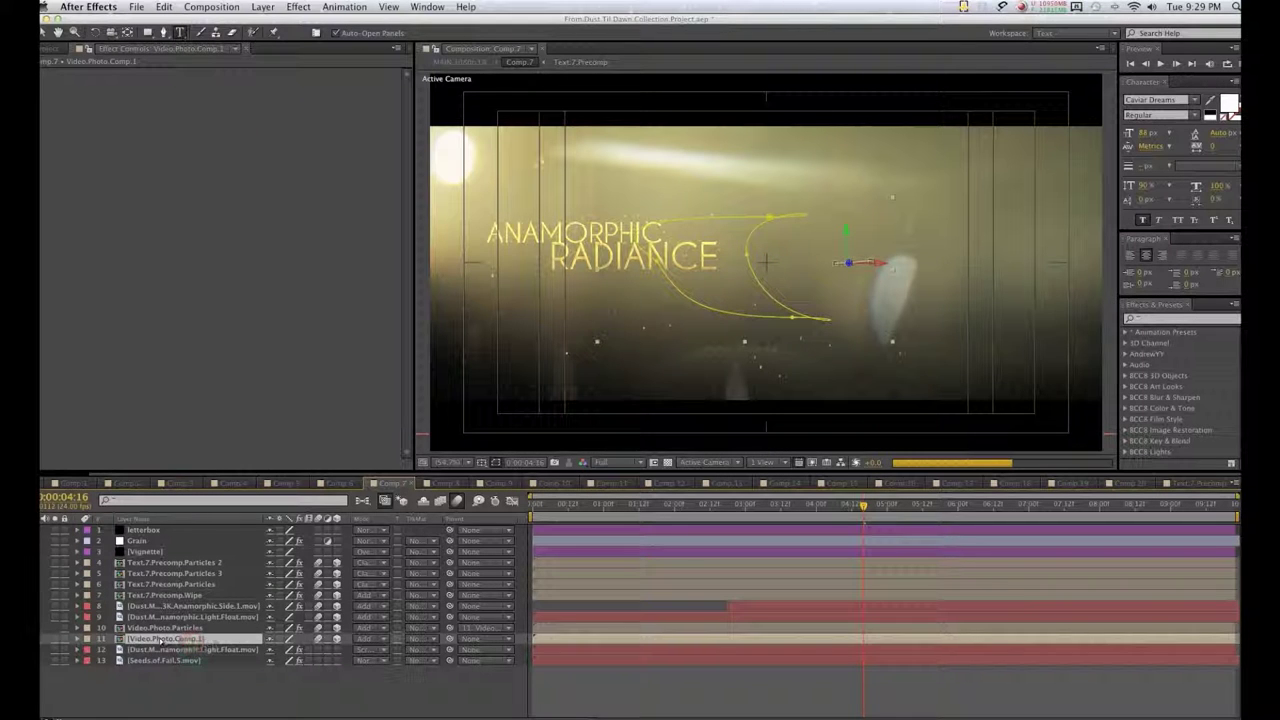
double_click(160, 638)
click(60, 48)
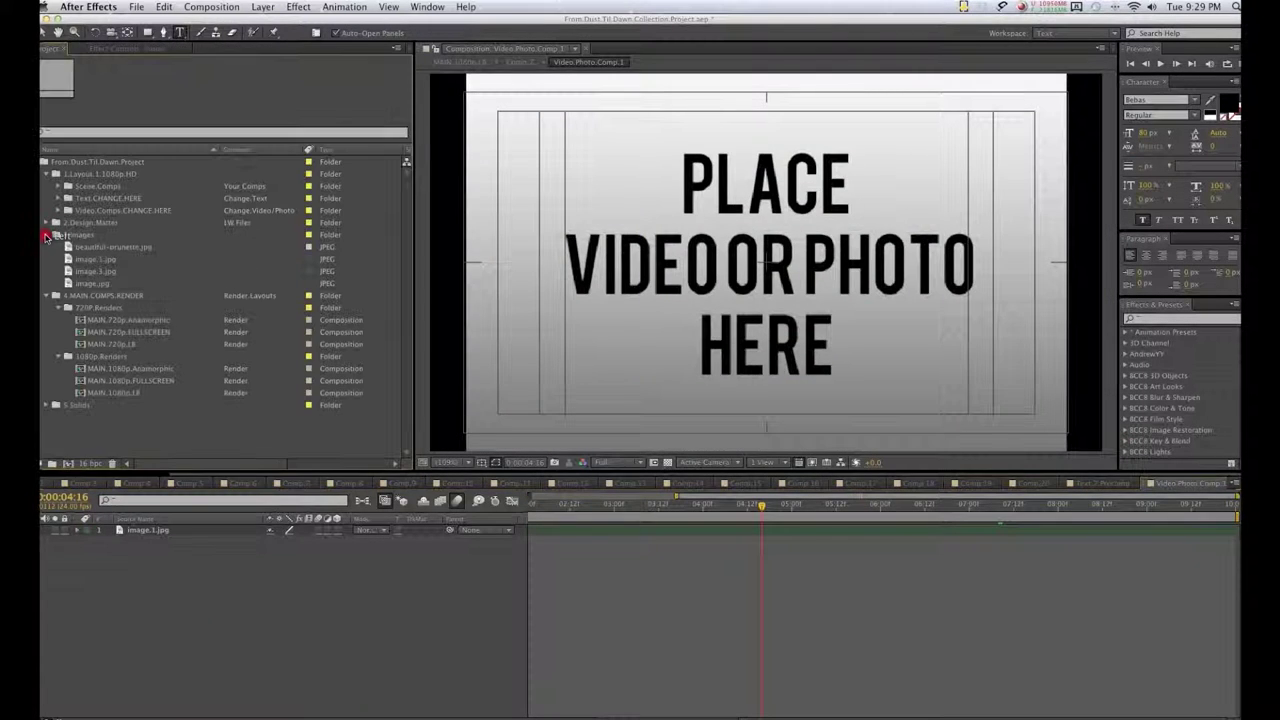
drag(75, 247, 120, 524)
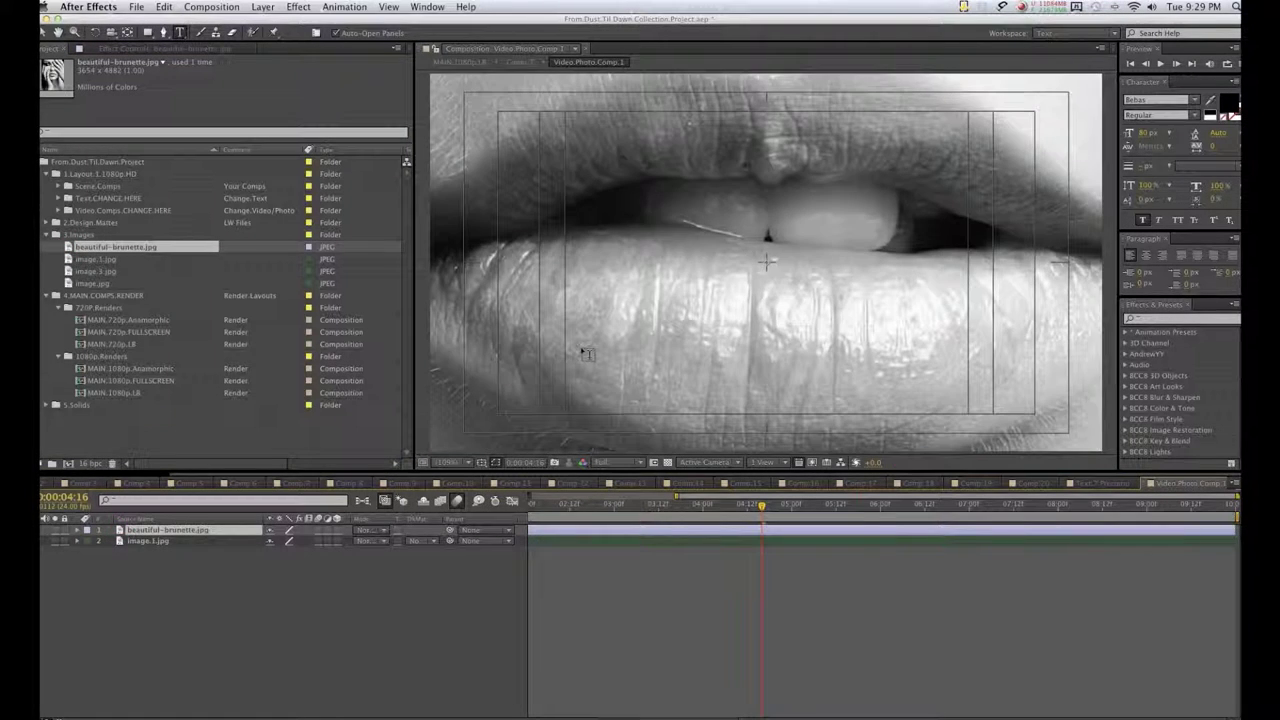
key(s)
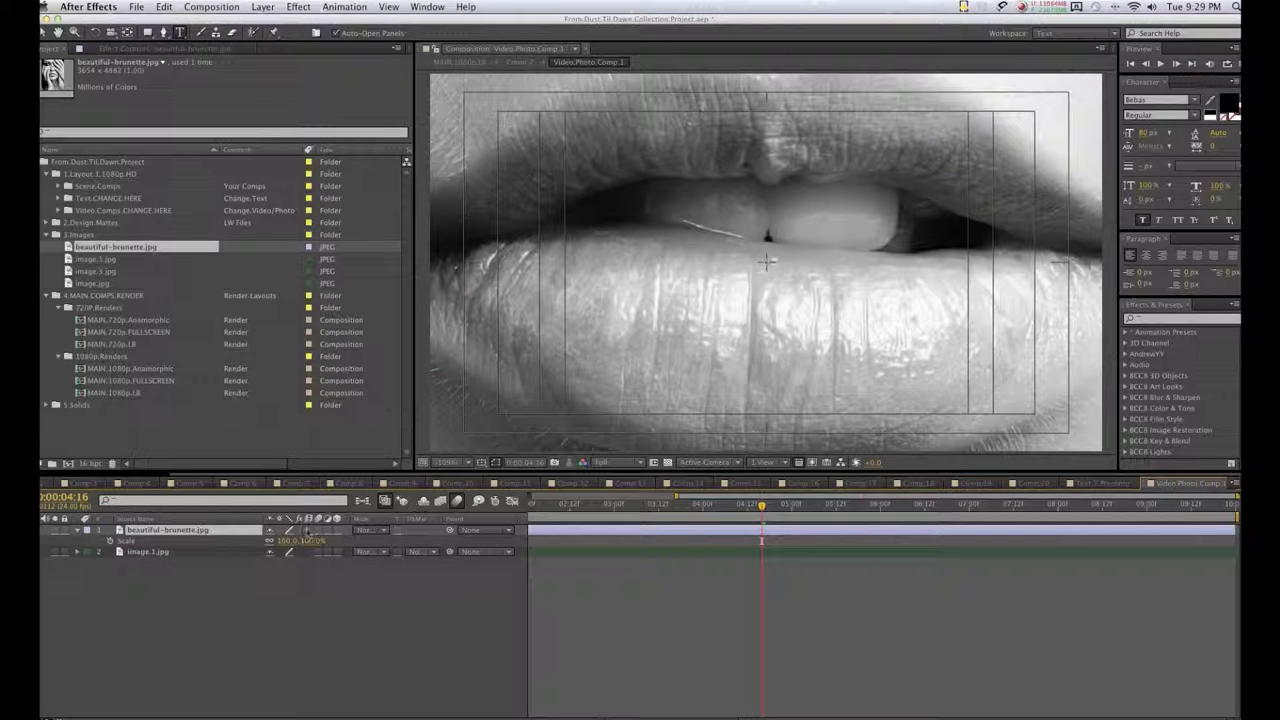
drag(298, 540, 265, 550)
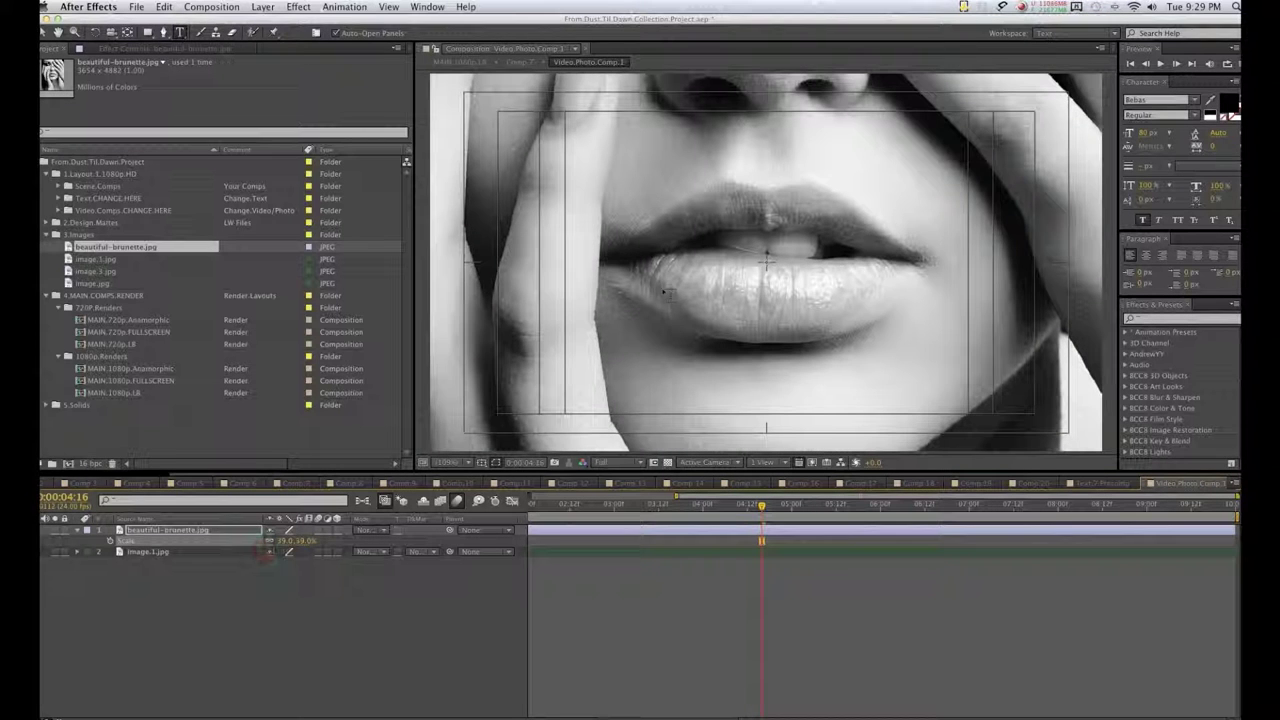
mouse_move(740, 227)
mouse_down()
mouse_move(762, 405)
mouse_move(785, 425)
mouse_move(818, 346)
mouse_up()
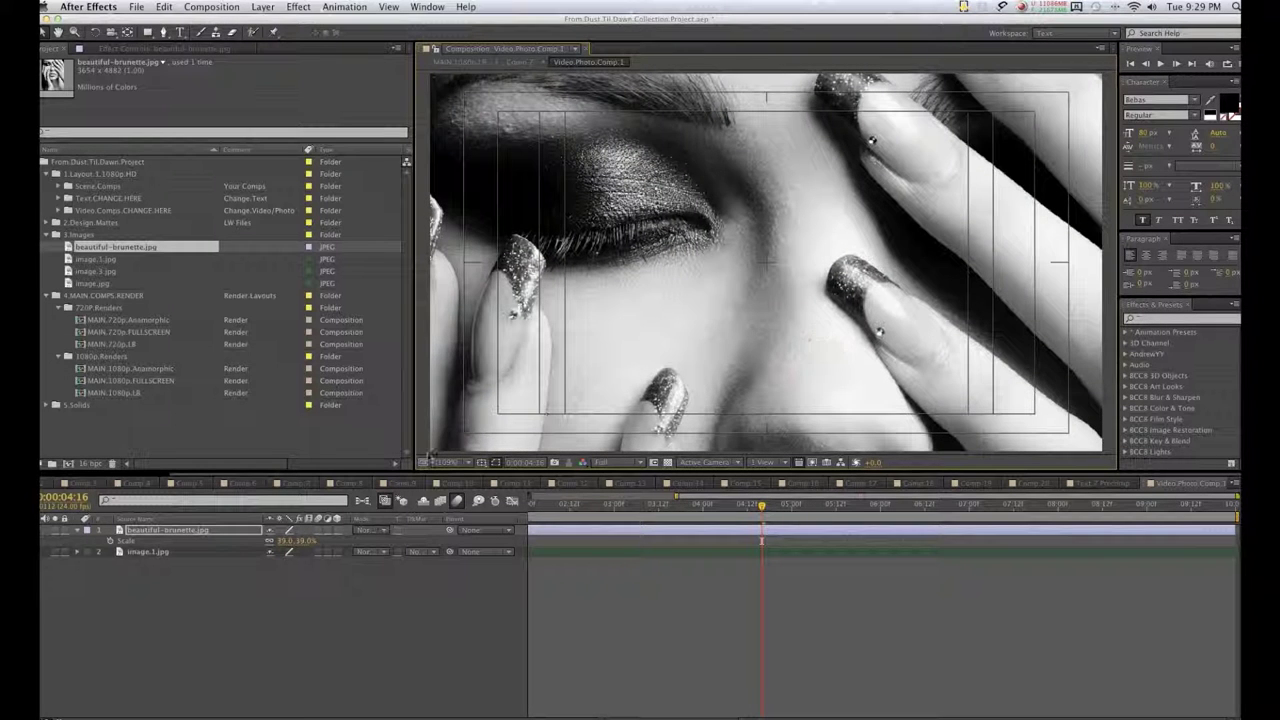
click(304, 486)
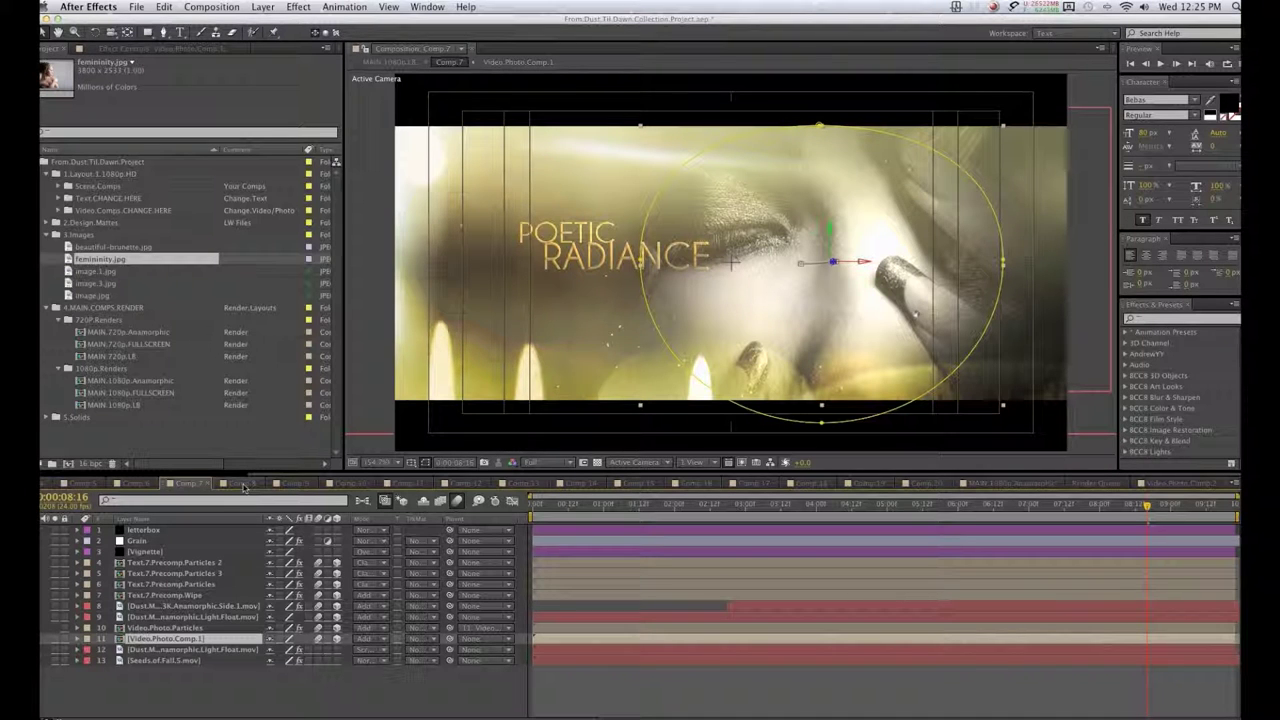
In Comp.8's Video.Photo.Comp.2, replace the image.3.jpg layer with femininity.jpg.
click(243, 484)
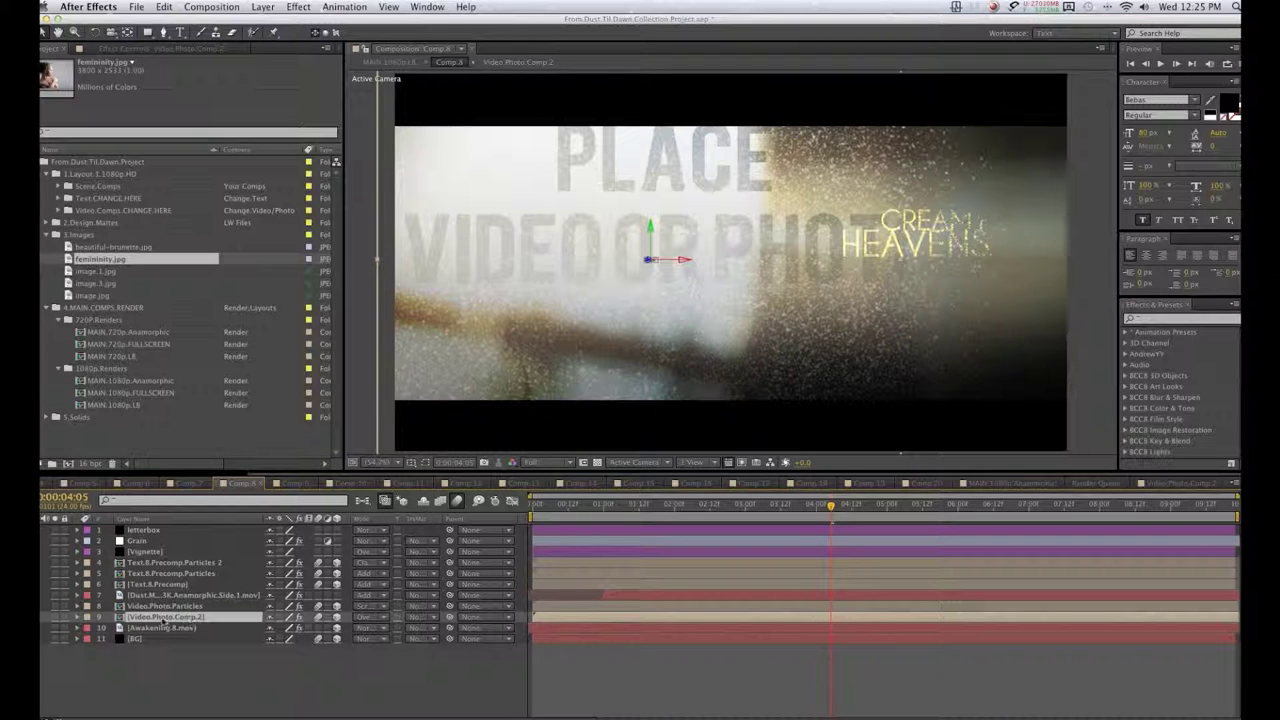
double_click(163, 618)
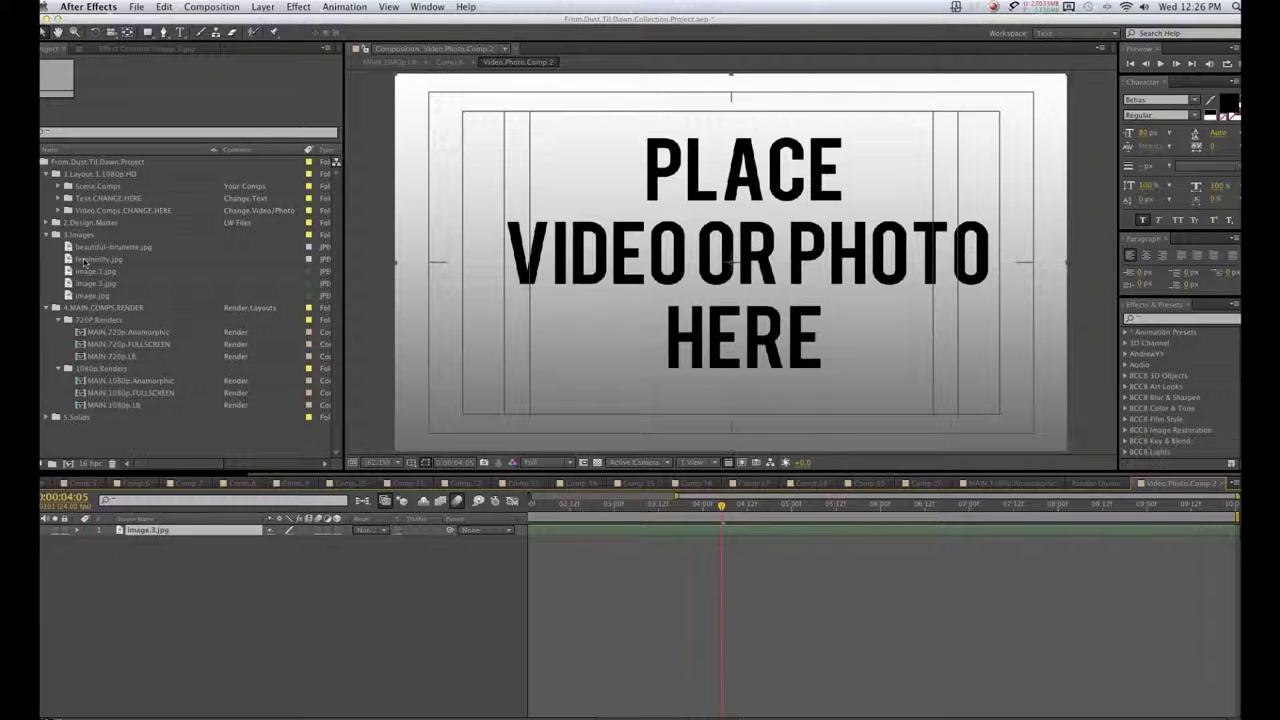
click(85, 261)
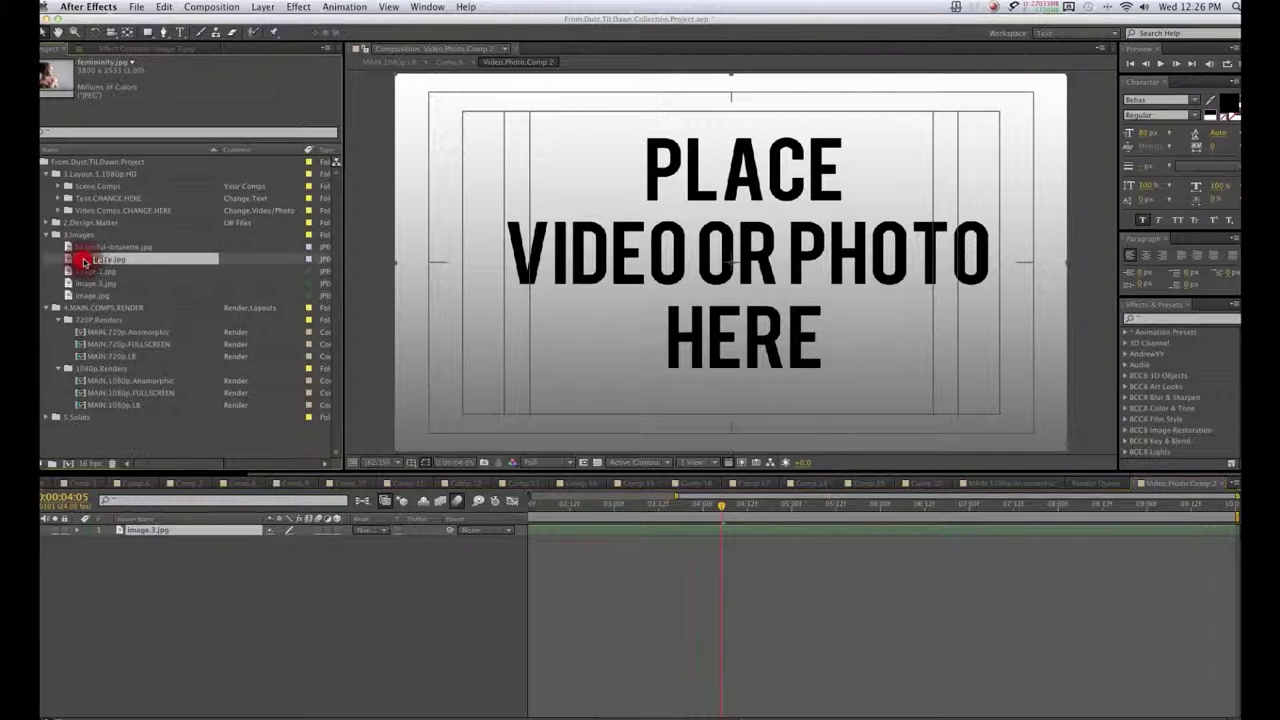
click(157, 531)
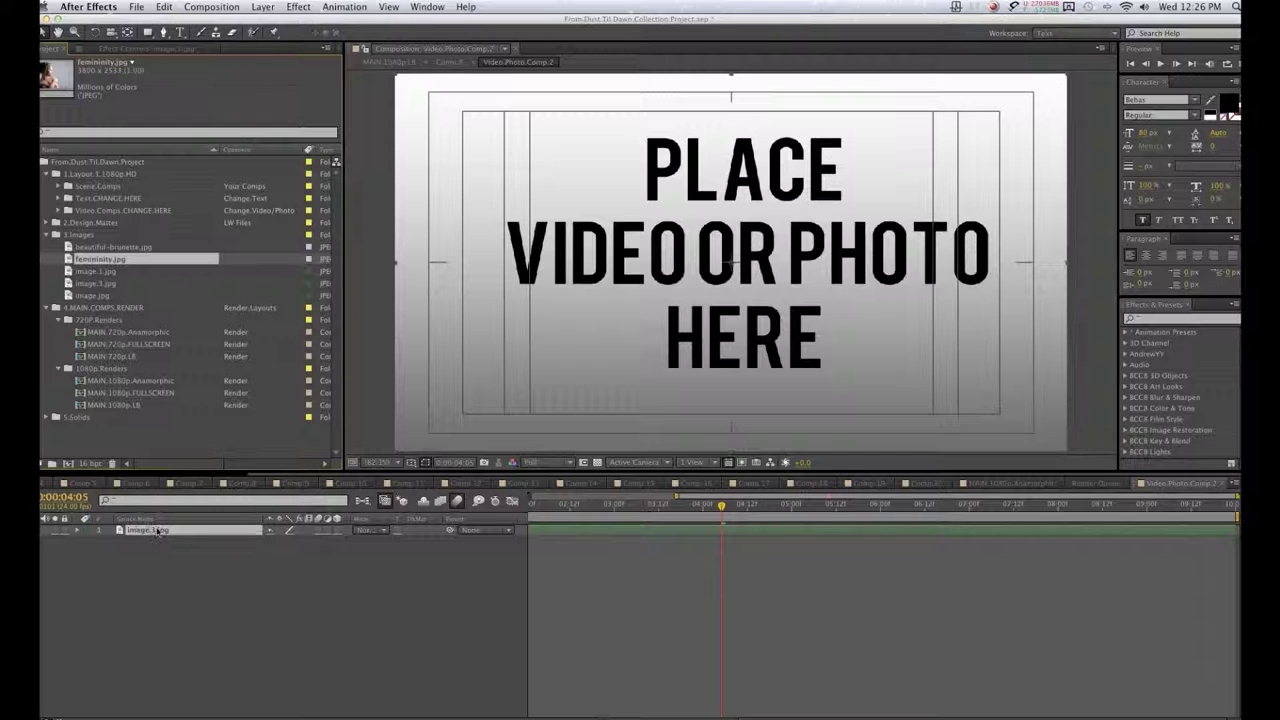
key(ctrl+alt+slash)
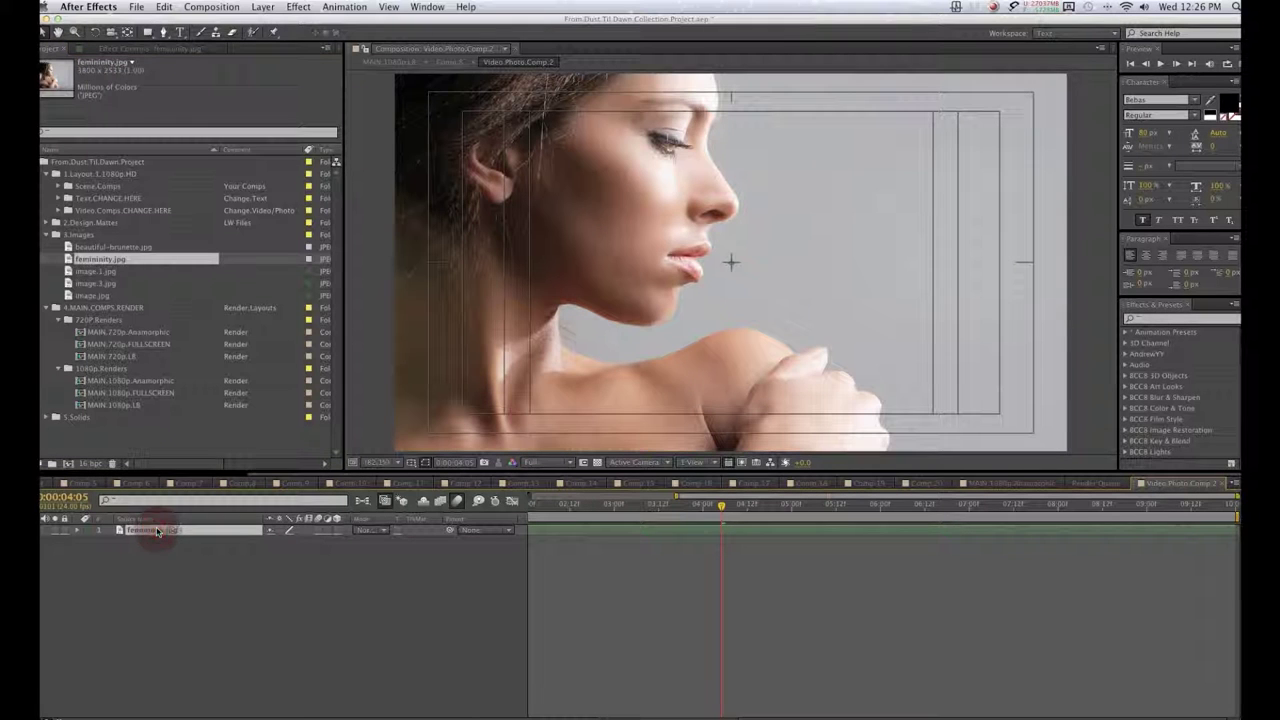
click(243, 483)
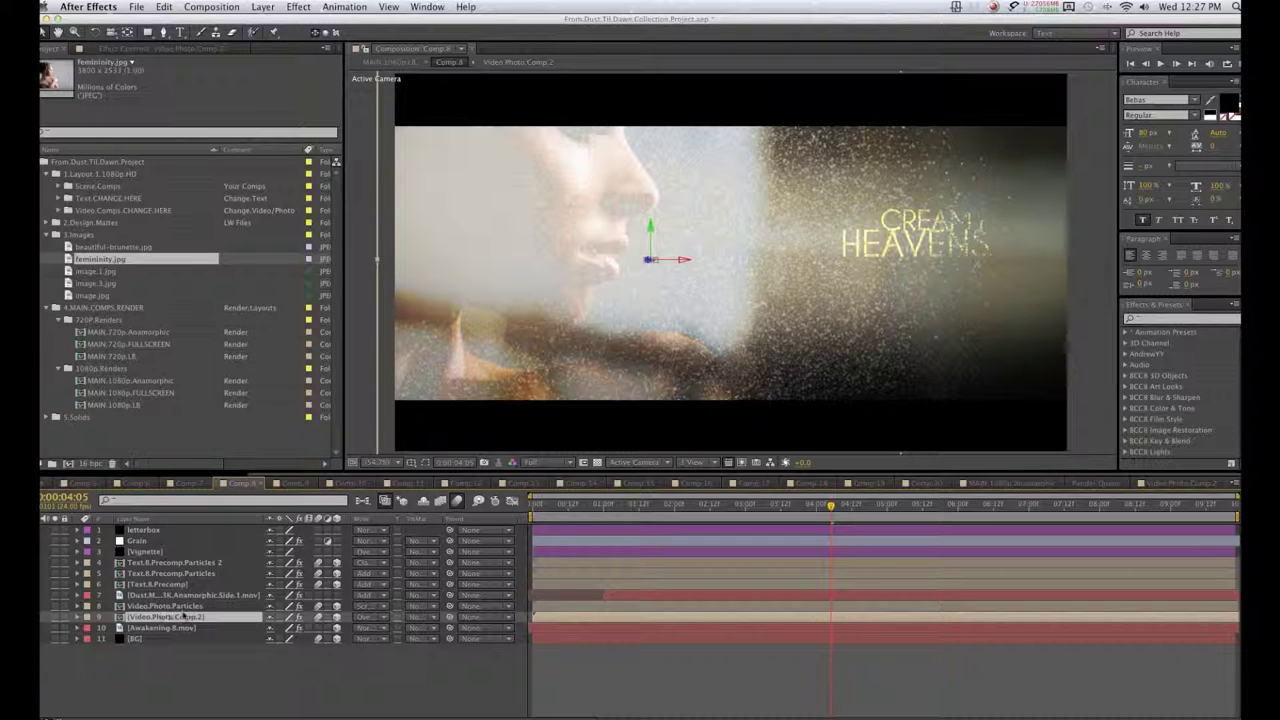
Switch layer 9, Video.Photo.Comp.2, in Comp.8 to the Add blend mode.
click(370, 617)
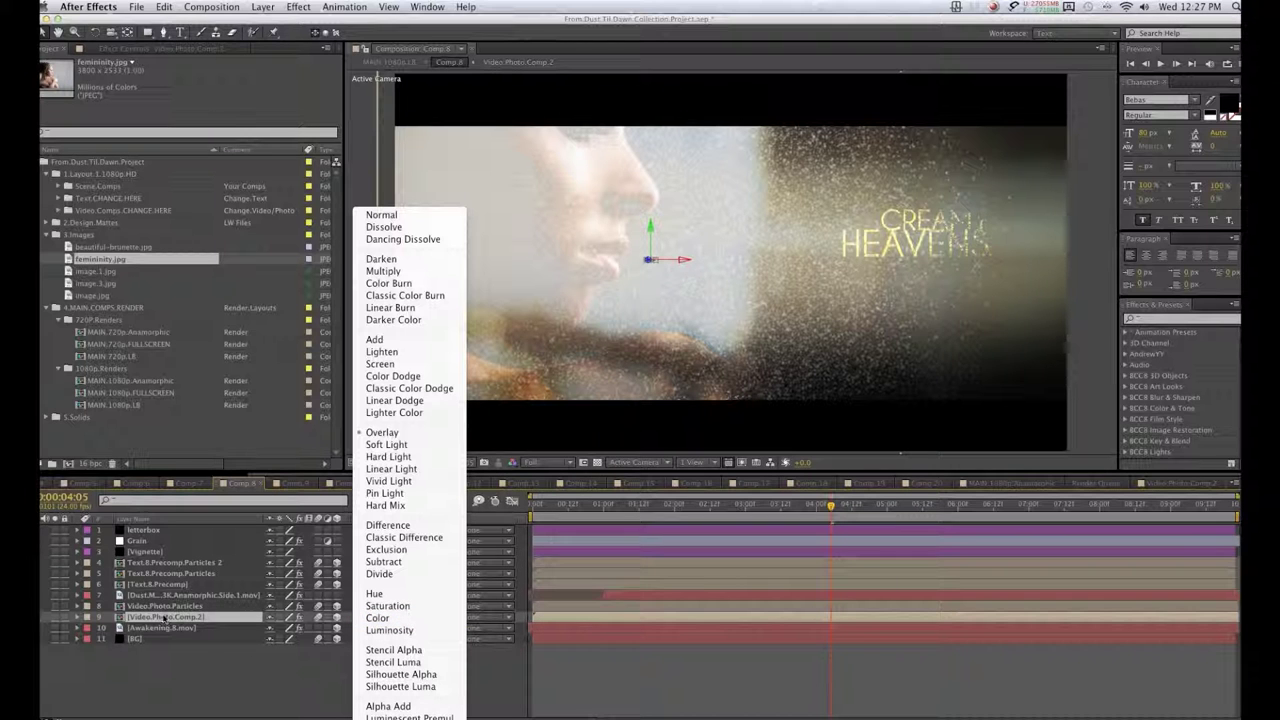
click(383, 343)
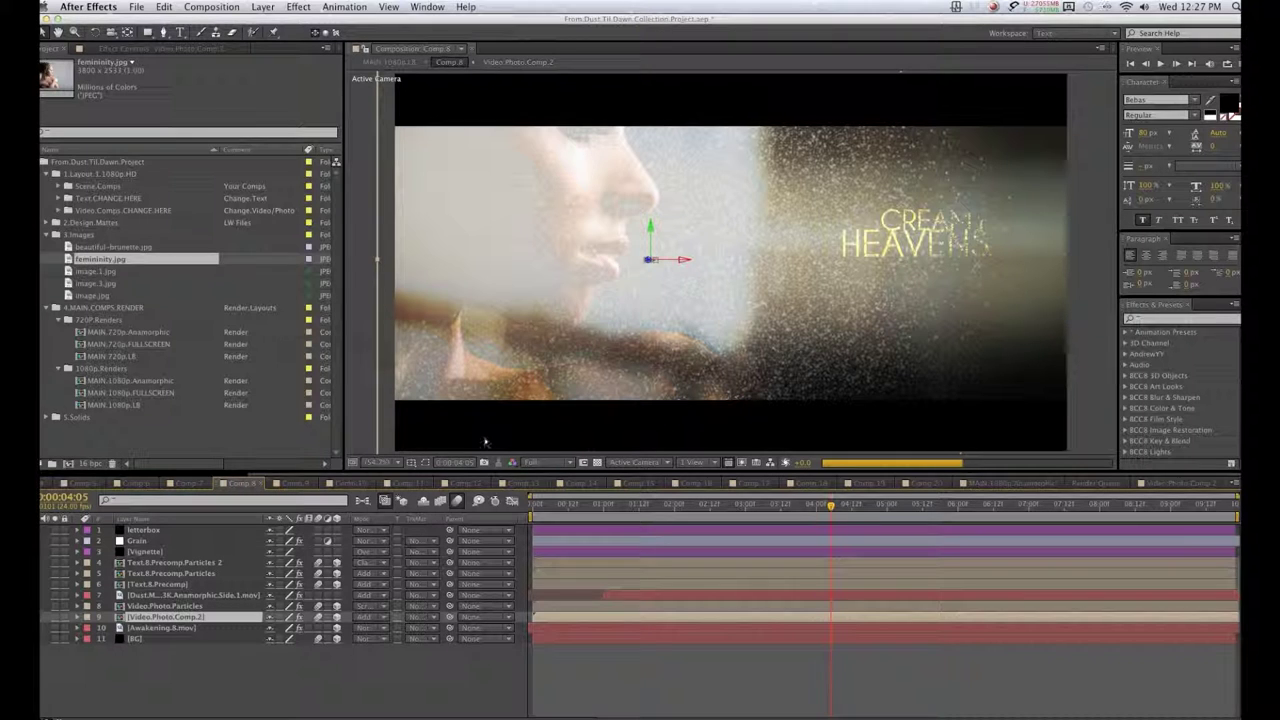